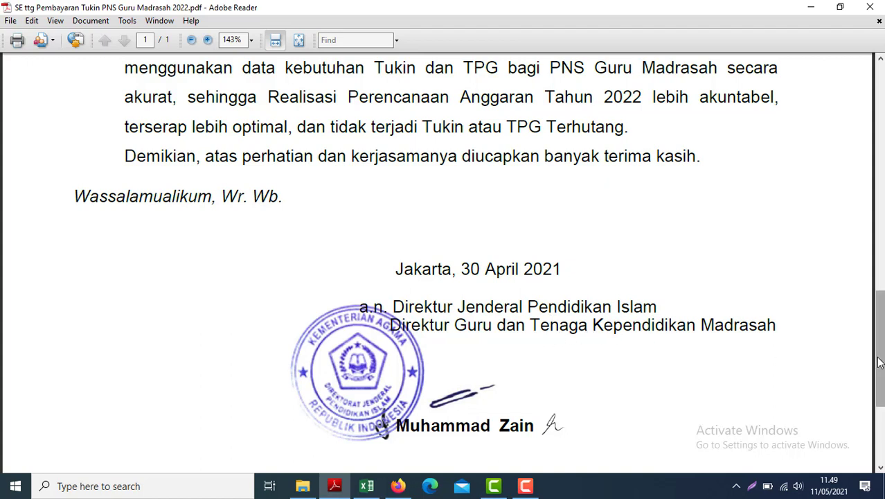
# Review the circular on 2022 Tukin and TPG payments for civil servant madrasah teachers, covering its two policy points and letterhead
pyautogui.scroll(6, 880, 362)
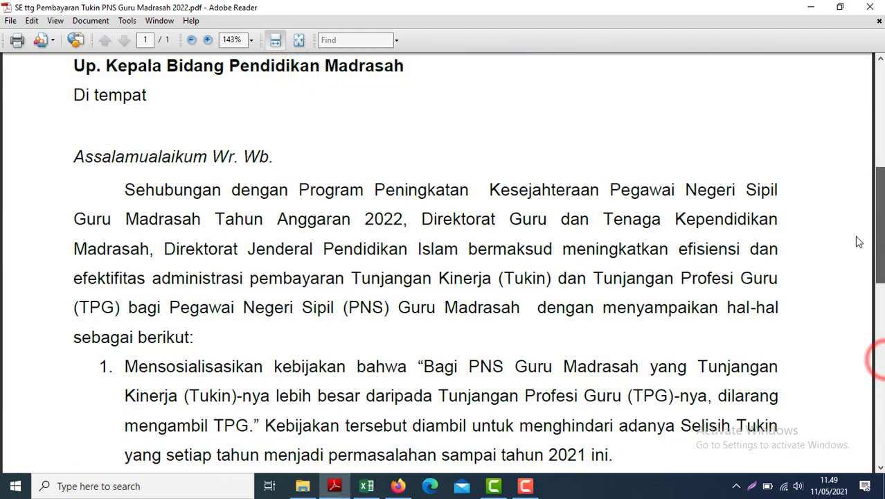
pyautogui.scroll(-3, 860, 282)
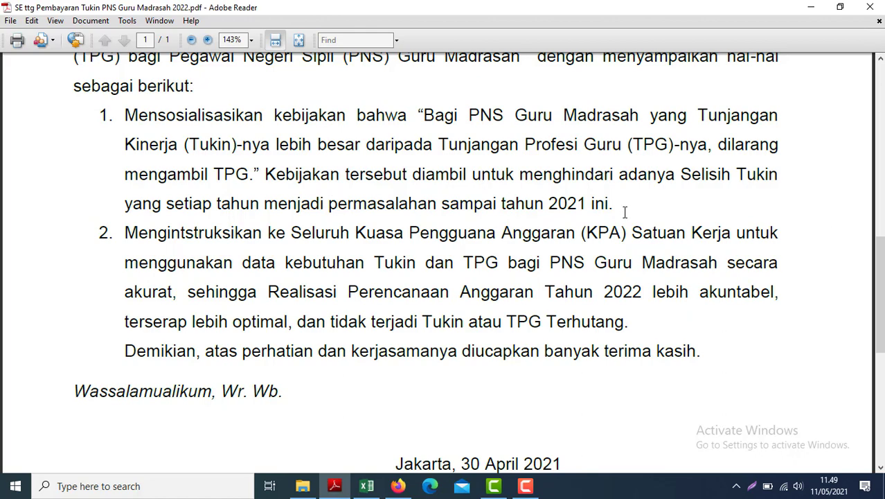
pyautogui.moveTo(882, 257)
pyautogui.mouseDown()
pyautogui.moveTo(877, 188)
pyautogui.moveTo(879, 244)
pyautogui.mouseUp()
pyautogui.click(436, 250)
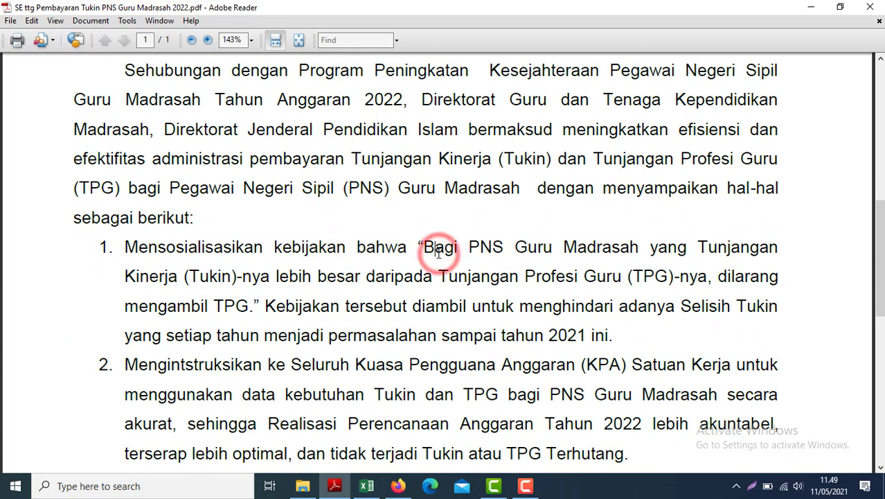
pyautogui.click(881, 173)
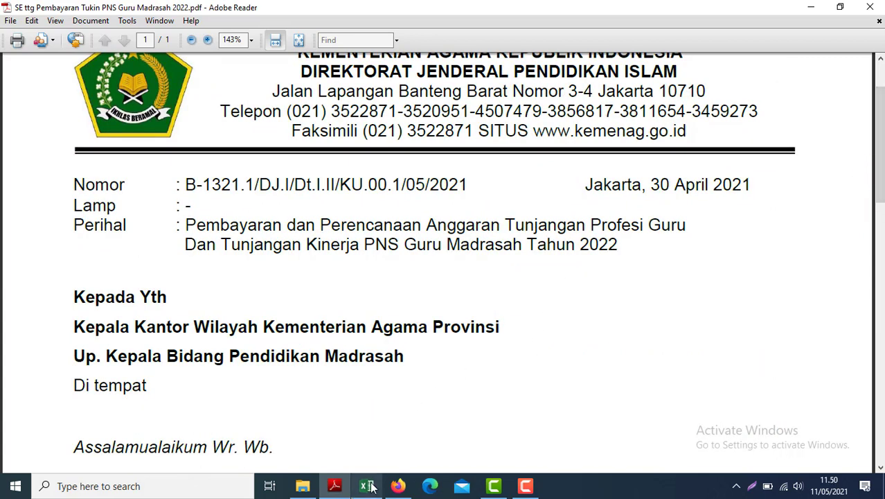
# Switch to the Contoh workbook in Excel and examine the example table's Nilai TPG, Nilai Tukin and Selisih columns
pyautogui.moveTo(370, 487)
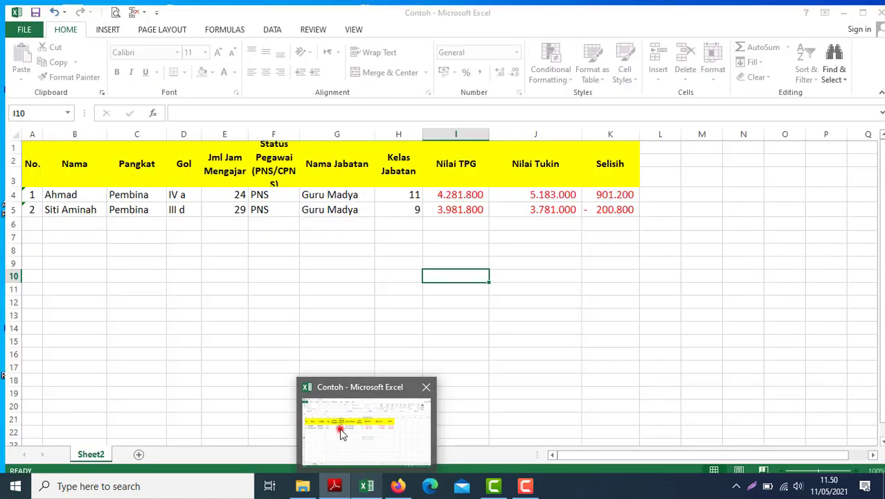
pyautogui.click(341, 429)
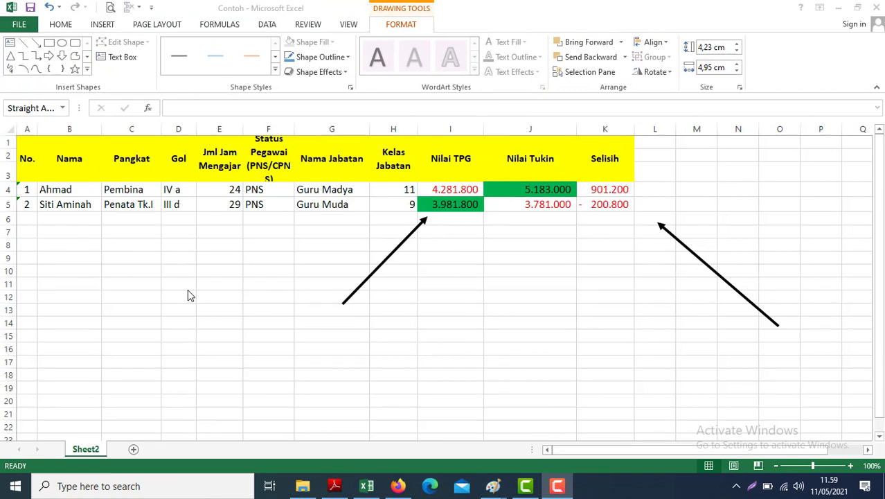
pyautogui.click(263, 269)
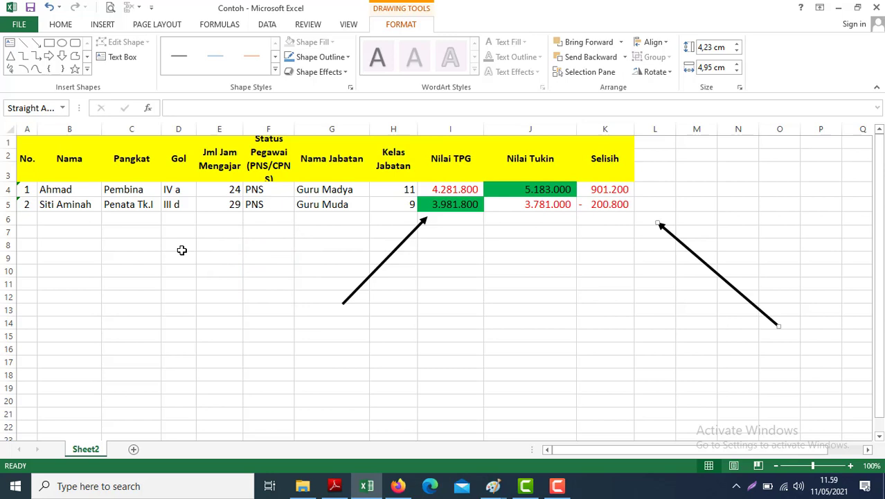
pyautogui.click(285, 240)
pyautogui.click(662, 187)
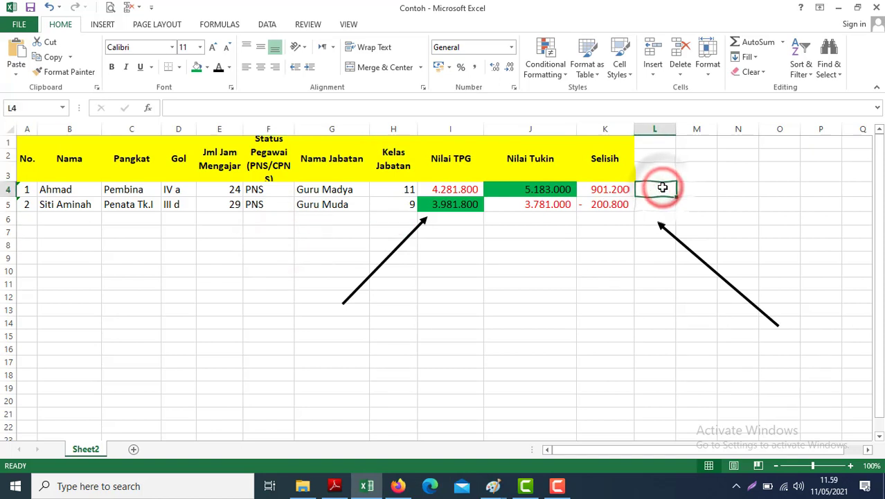
pyautogui.click(536, 276)
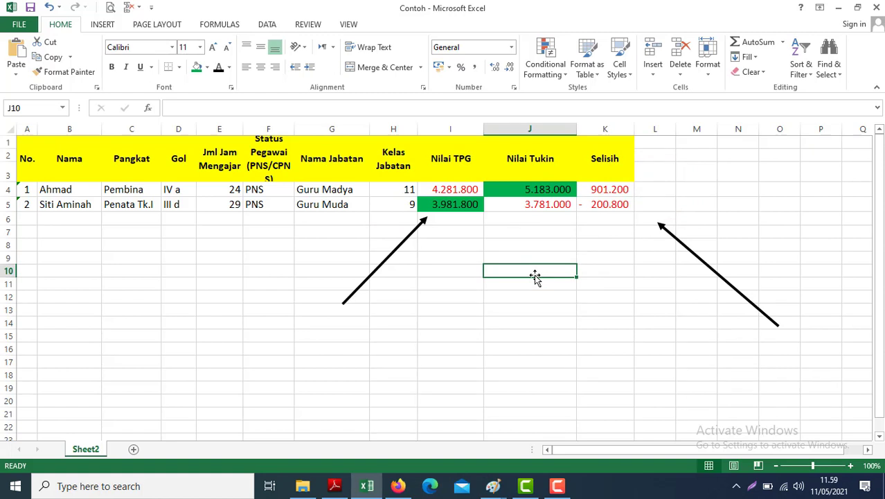
pyautogui.click(387, 300)
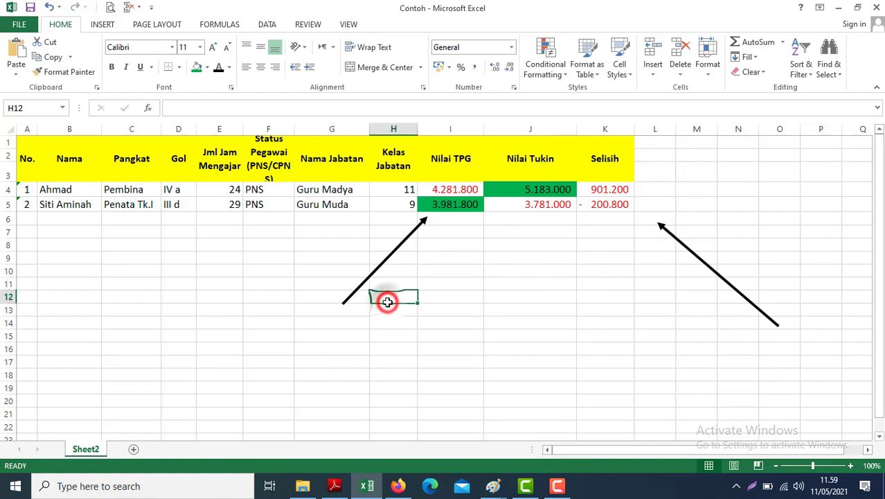
# Open the grade kemenag image from the tukin_2022 folder in a maximized Paint window and view its allowance table through class 1
pyautogui.click(305, 487)
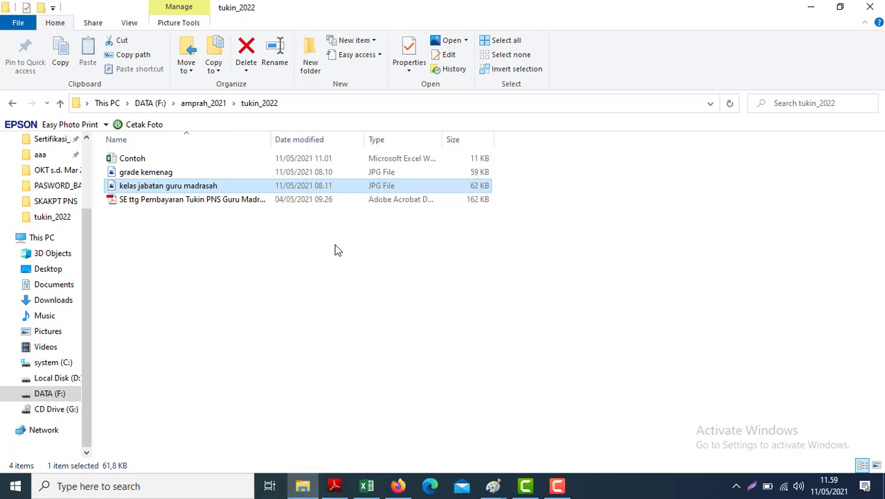
pyautogui.click(125, 178)
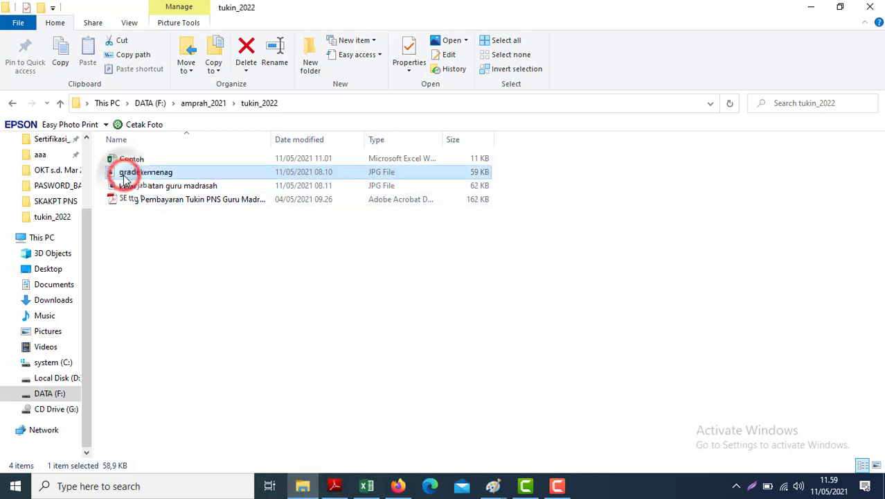
pyautogui.rightClick(124, 179)
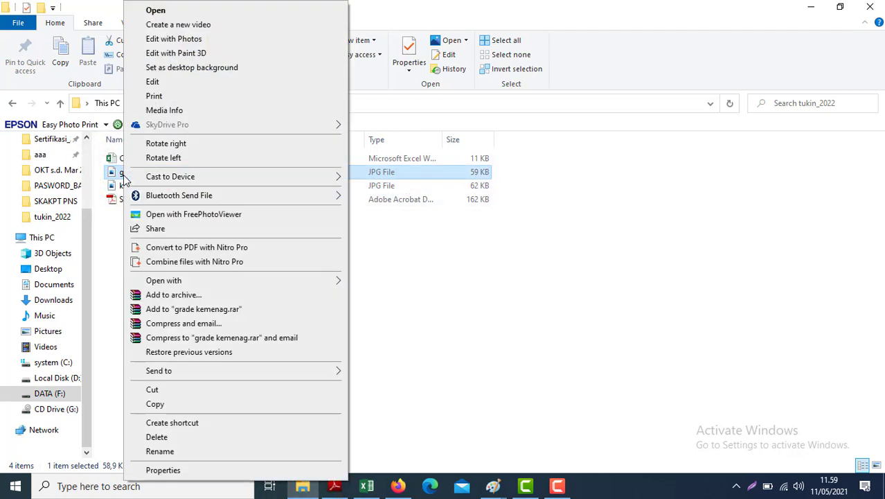
pyautogui.click(257, 282)
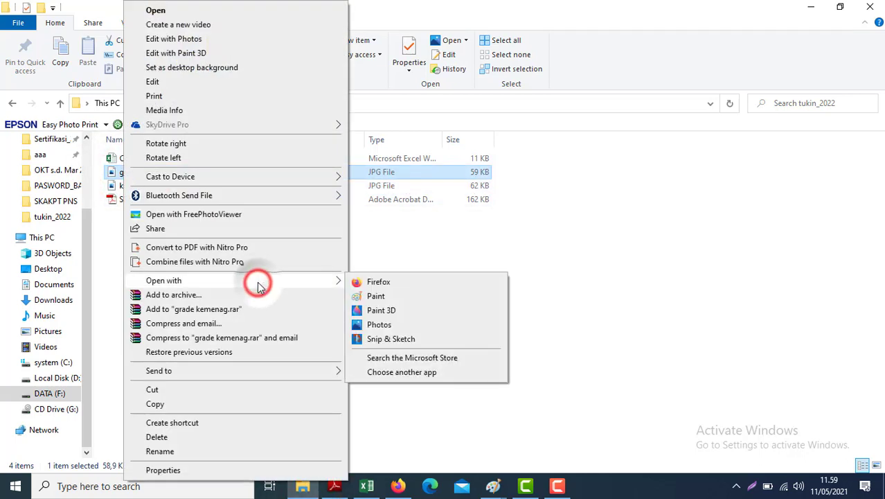
pyautogui.click(377, 296)
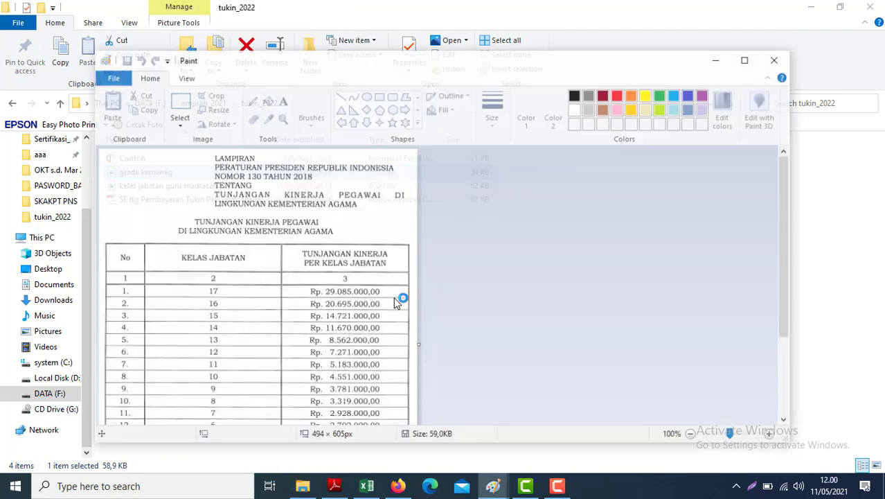
pyautogui.click(746, 60)
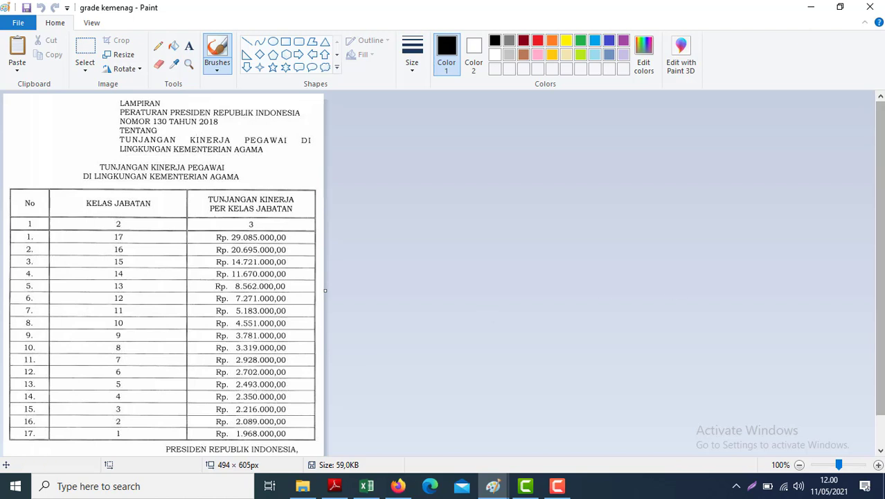
pyautogui.click(882, 230)
pyautogui.moveTo(881, 231); pyautogui.dragTo(881, 259)
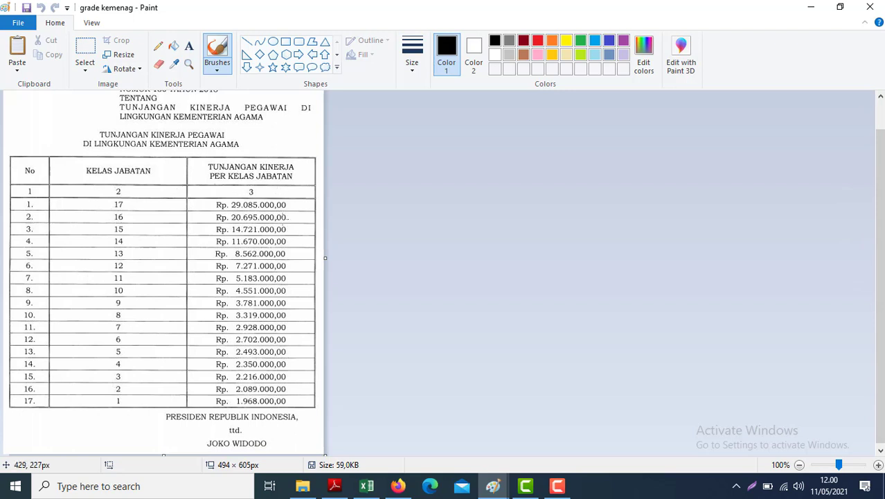
pyautogui.click(289, 220)
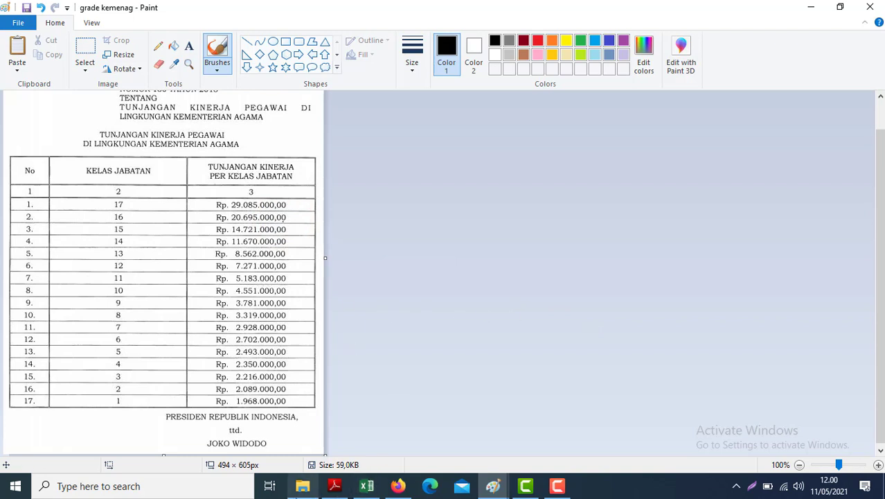
# Open the kelas jabatan guru madrasah image from the tukin_2022 folder in Paint and maximize its window
pyautogui.moveTo(303, 485)
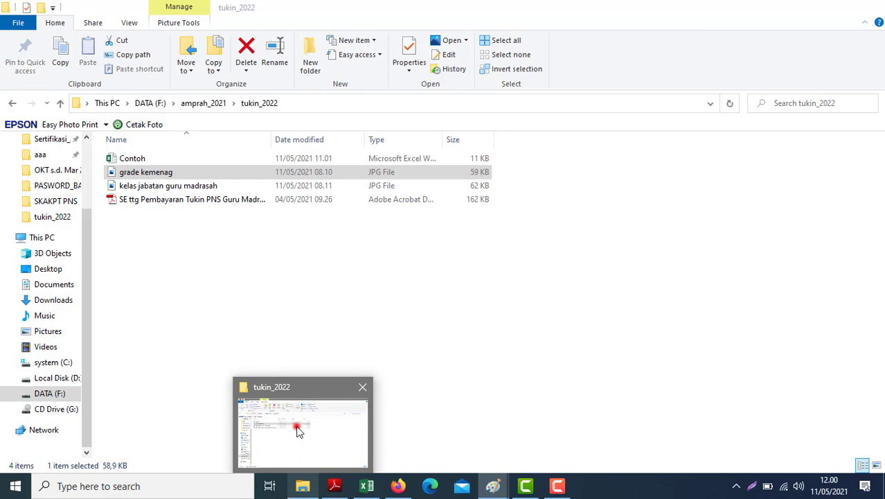
pyautogui.click(298, 429)
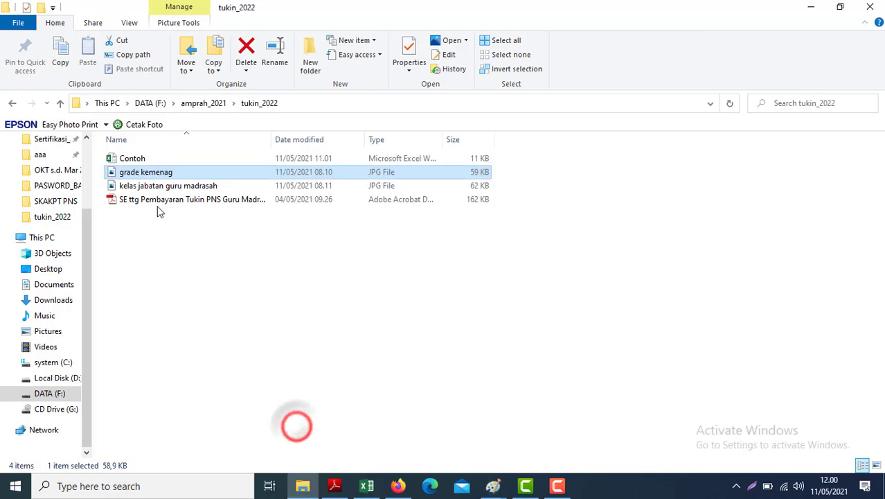
pyautogui.click(123, 190)
pyautogui.rightClick(123, 190)
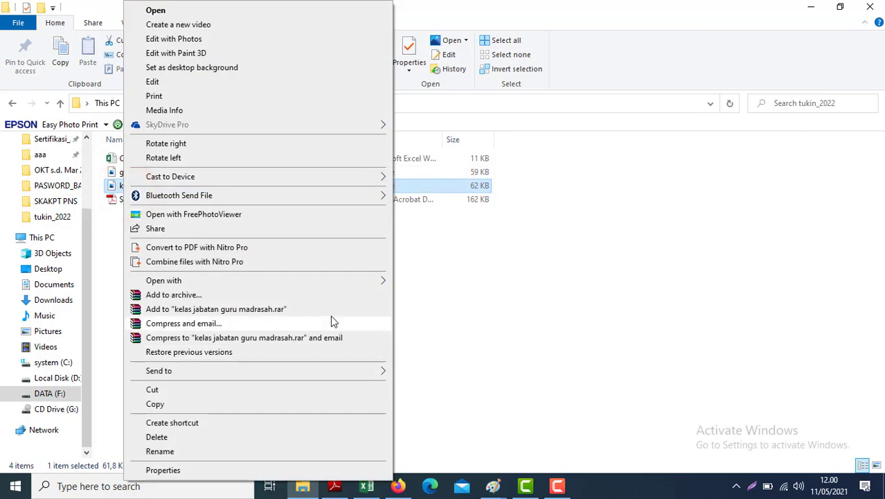
pyautogui.moveTo(279, 284)
pyautogui.click(424, 296)
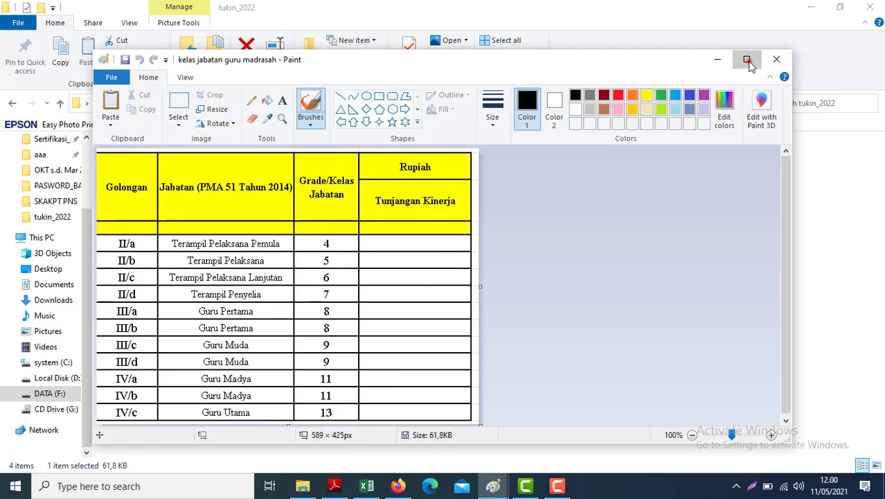
pyautogui.click(746, 59)
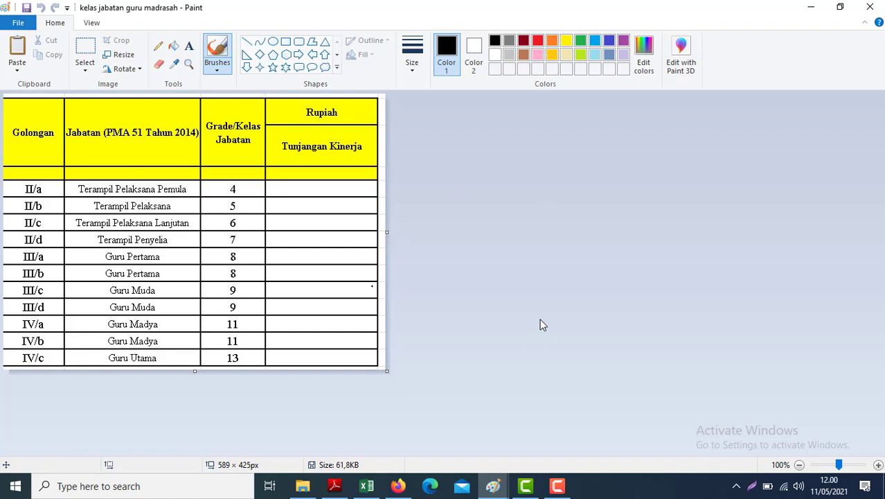
# Return to the Contoh workbook in Excel and examine the first teacher's rank, Gol, teaching hours and position in row 4
pyautogui.moveTo(366, 485)
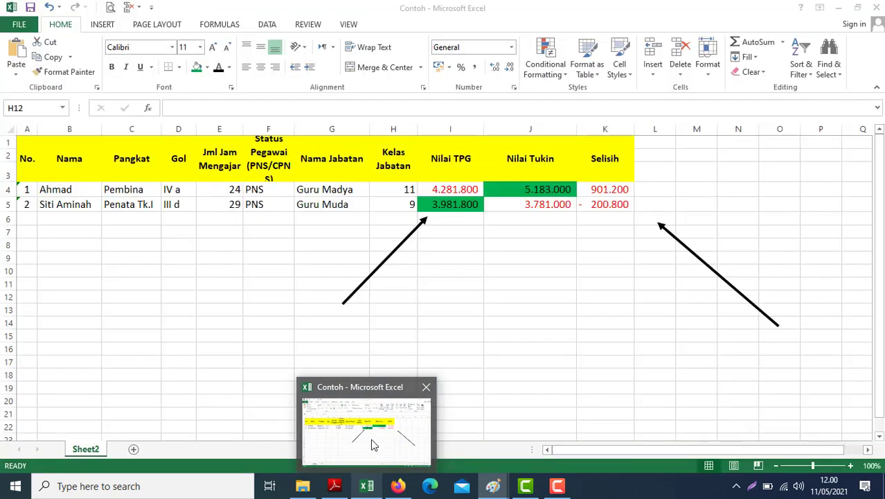
pyautogui.click(371, 441)
pyautogui.click(144, 259)
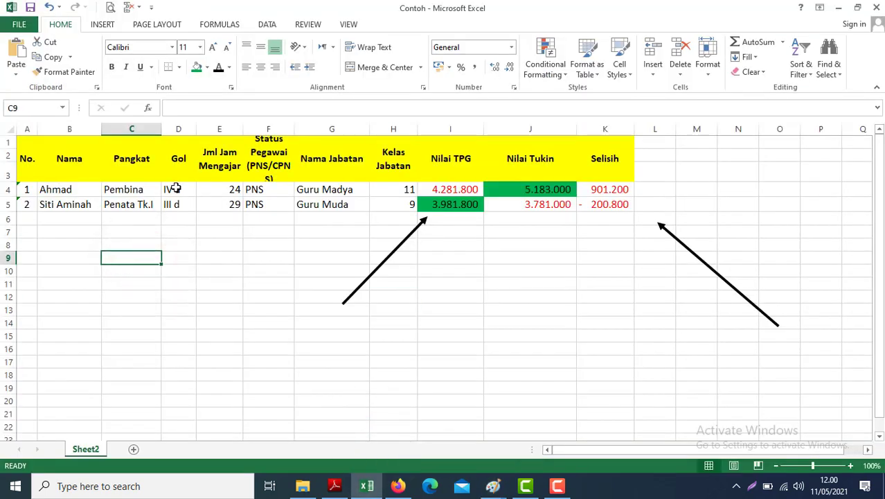
pyautogui.click(125, 191)
pyautogui.click(178, 188)
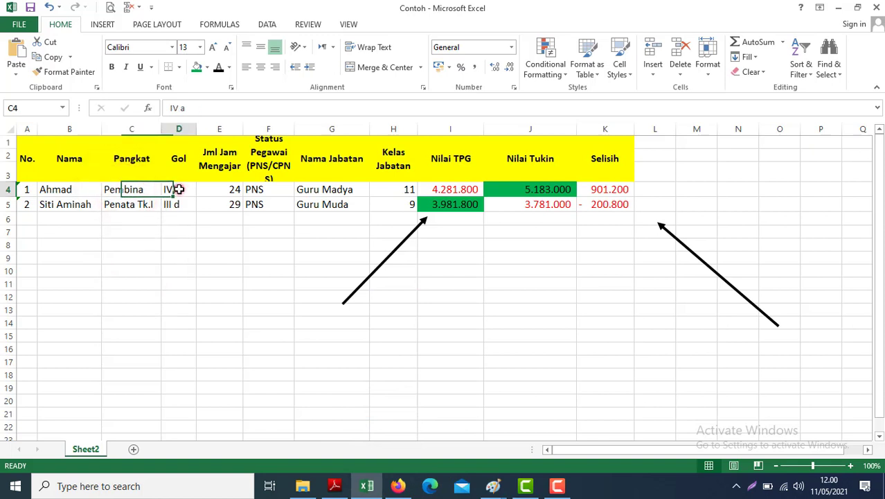
pyautogui.click(226, 188)
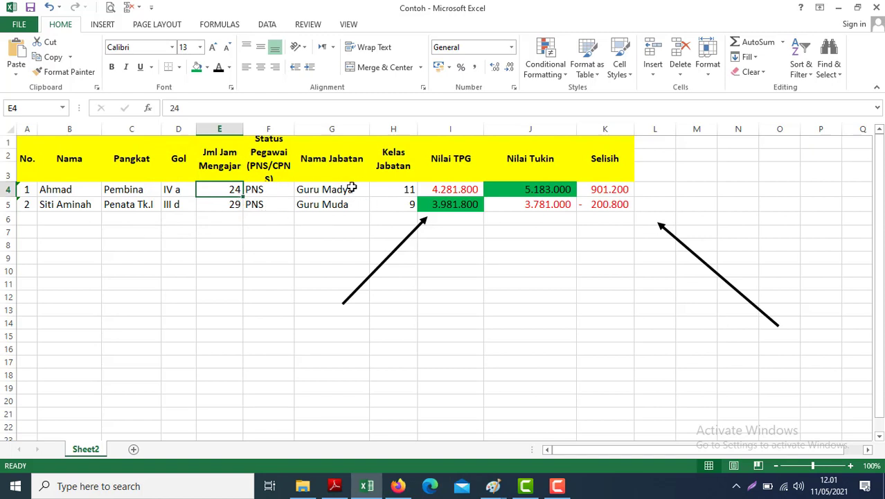
pyautogui.click(313, 189)
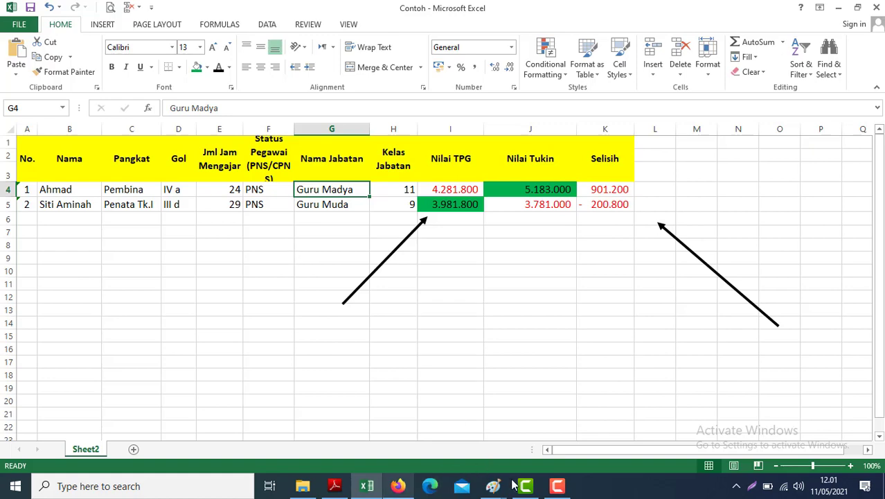
# Switch to the Paint reference images and look up the job class for Guru Madya with Golongan IV/a
pyautogui.moveTo(494, 483)
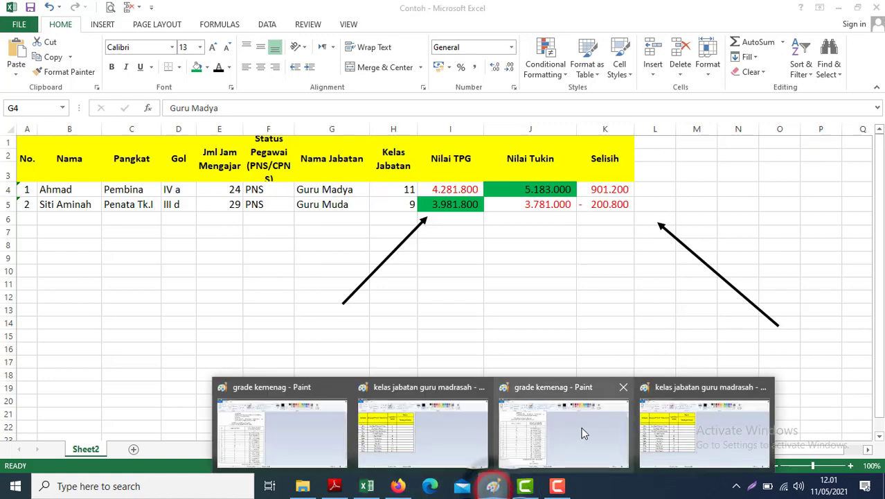
pyautogui.click(554, 431)
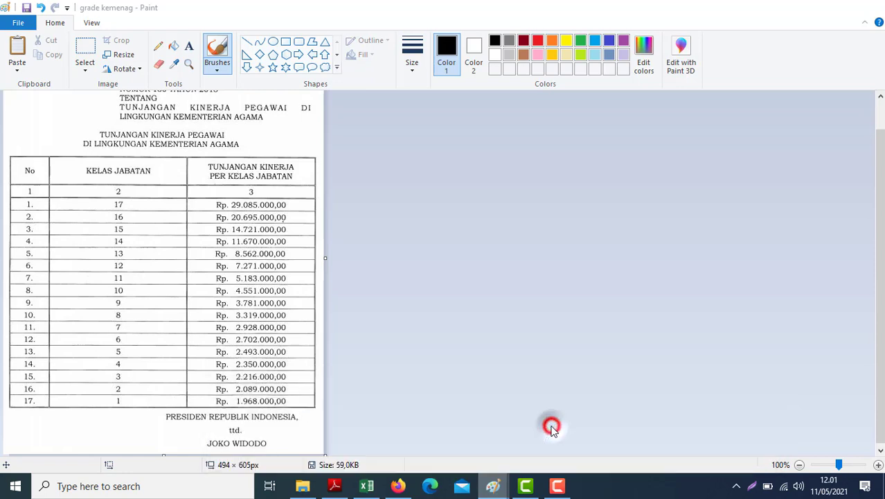
pyautogui.moveTo(498, 488)
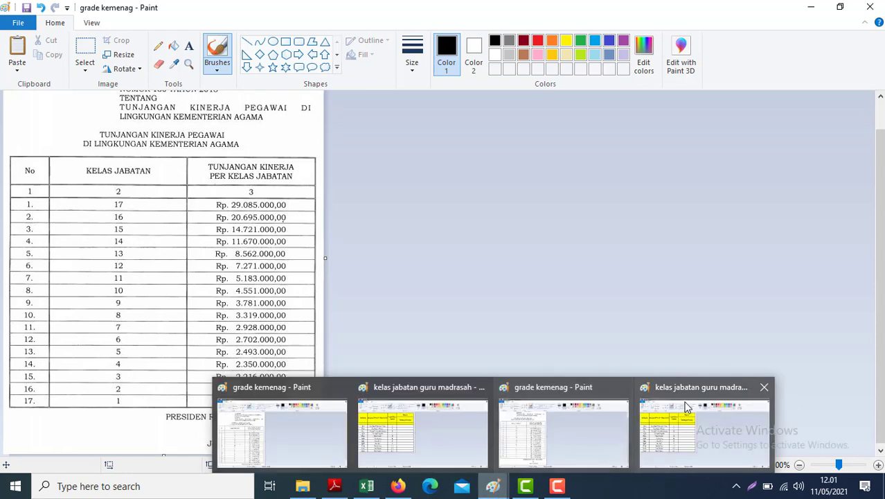
pyautogui.click(681, 405)
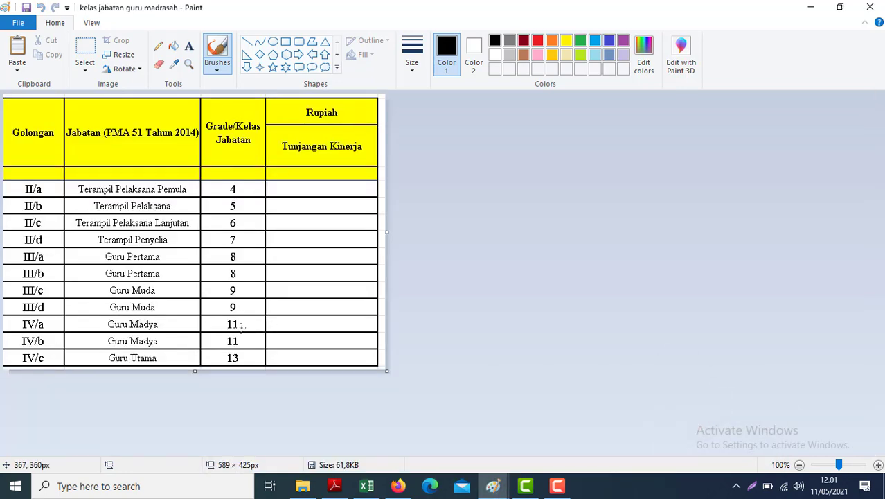
pyautogui.click(241, 326)
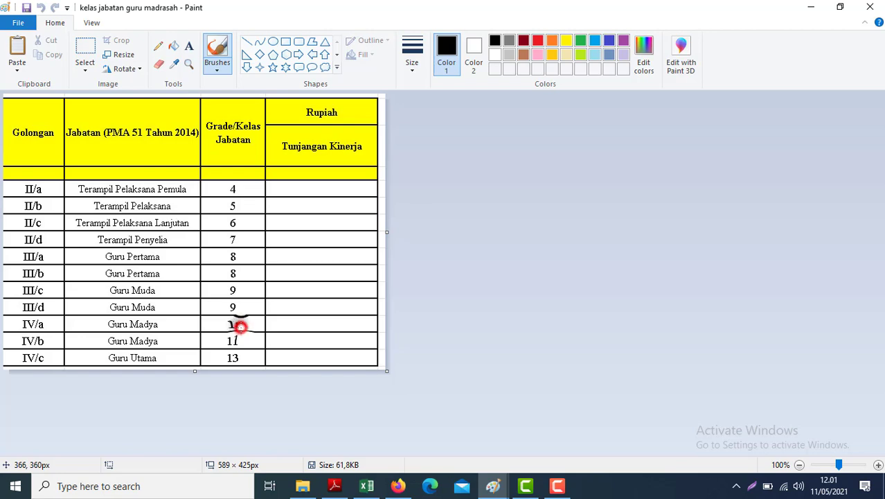
# Go back to the Contoh workbook in Excel and check the Kelas Jabatan and Nilai TPG cells in row 4
pyautogui.click(366, 486)
pyautogui.click(409, 189)
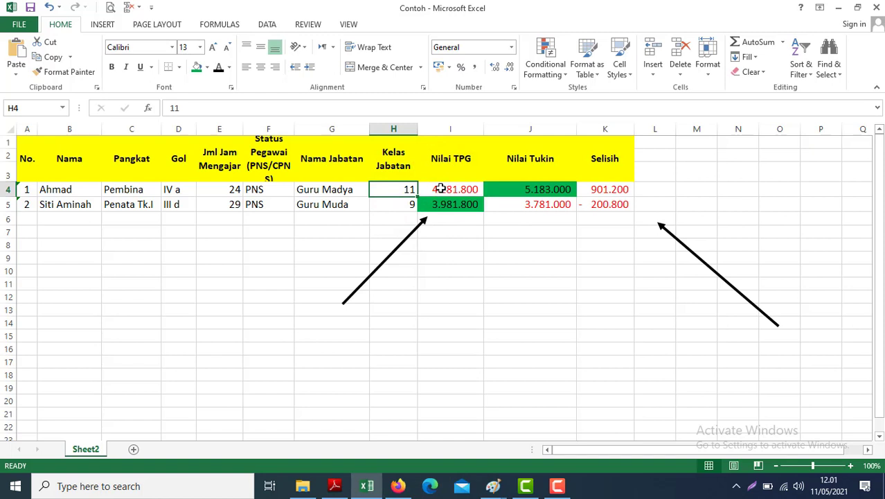
pyautogui.click(438, 189)
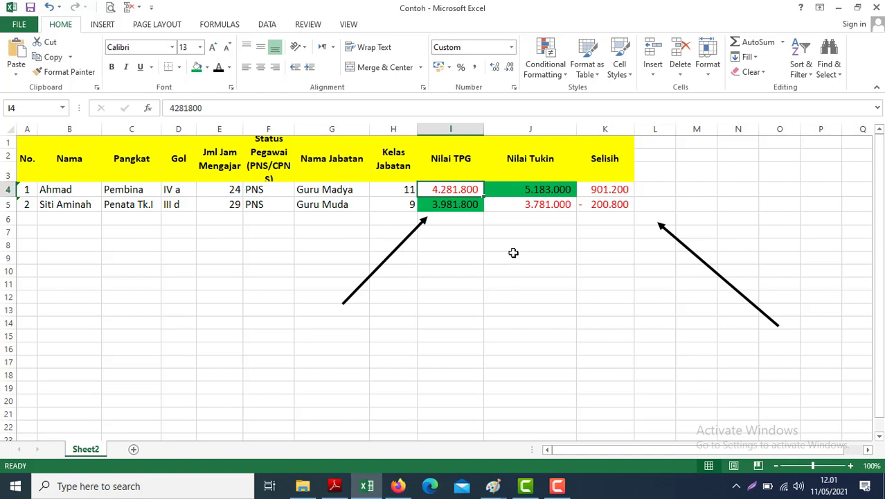
# Examine the first teacher's job class and TPG amount in cells H4 and I4
pyautogui.click(382, 187)
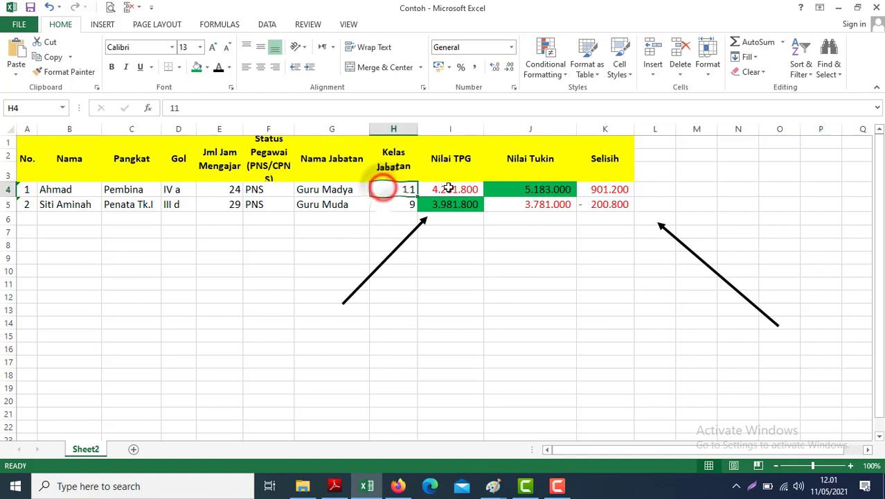
pyautogui.click(449, 189)
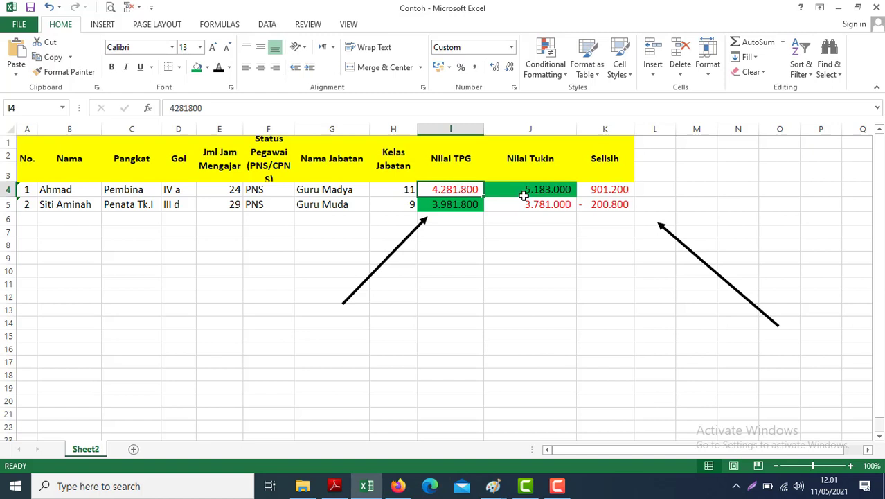
pyautogui.click(448, 188)
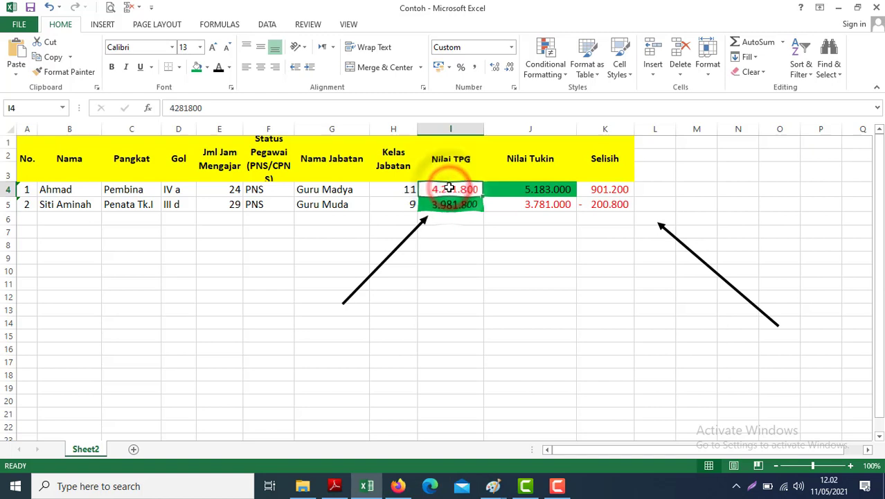
pyautogui.click(558, 257)
pyautogui.click(444, 189)
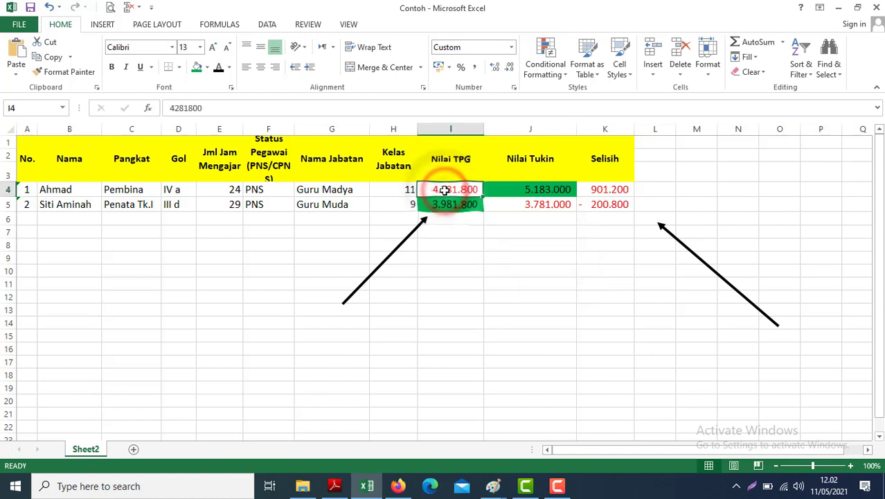
pyautogui.click(571, 308)
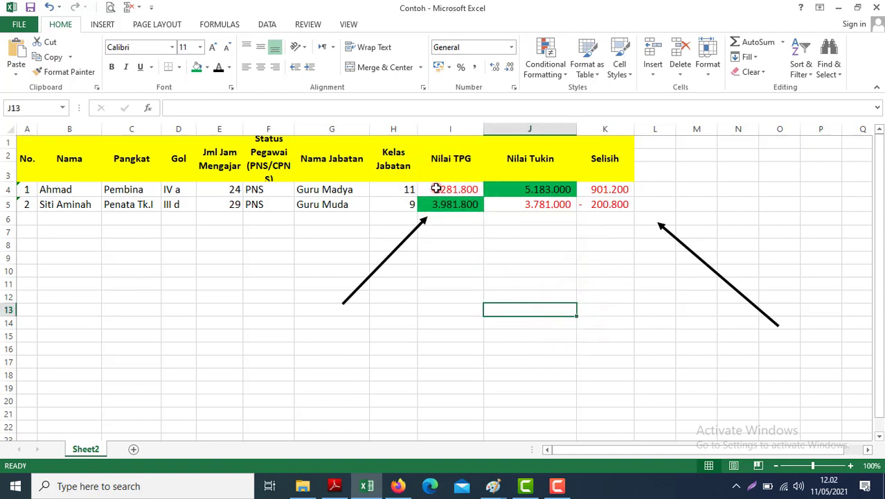
pyautogui.click(437, 188)
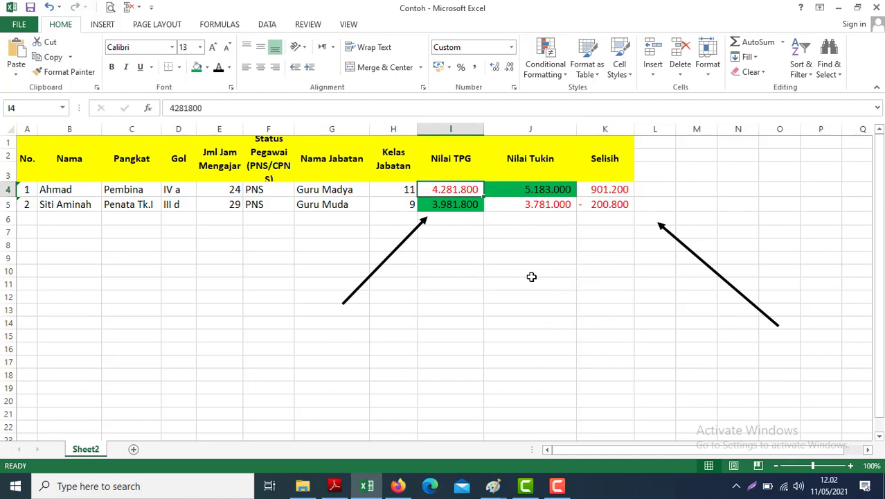
# Check the Nilai Tukin in J4 against the class 11 allowance in the grade kemenag image in Paint, then return to Excel
pyautogui.click(529, 190)
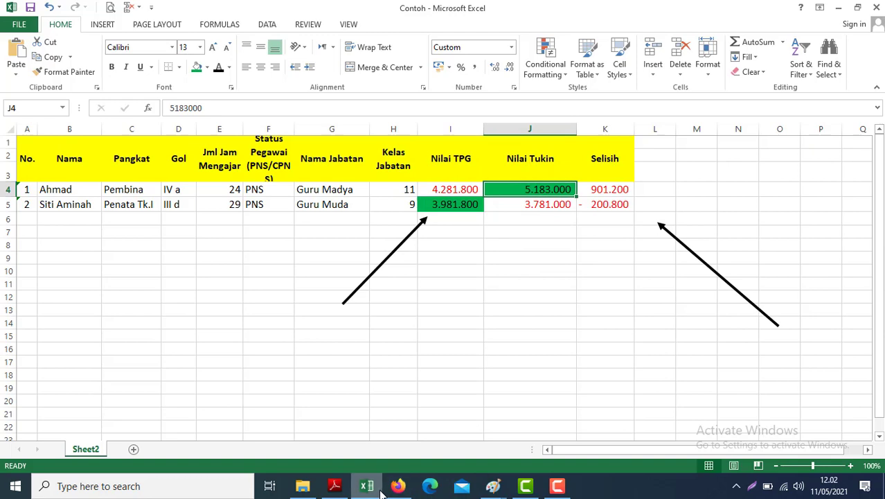
pyautogui.moveTo(516, 491)
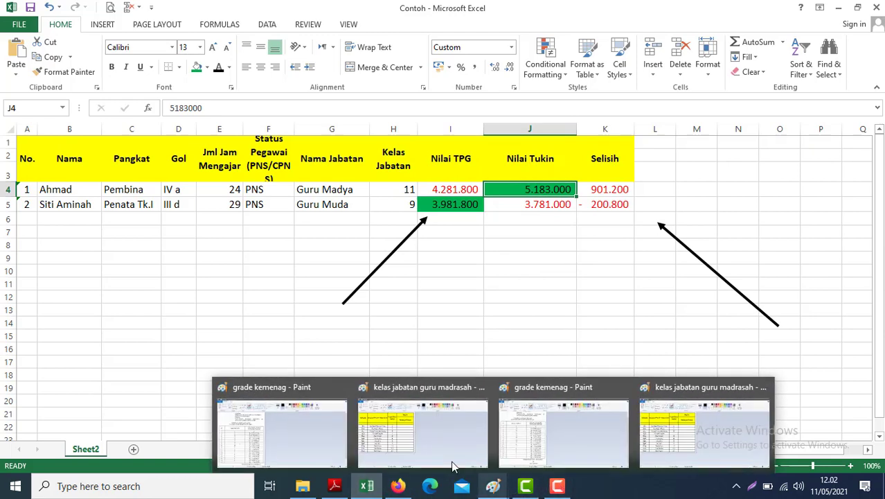
pyautogui.click(274, 444)
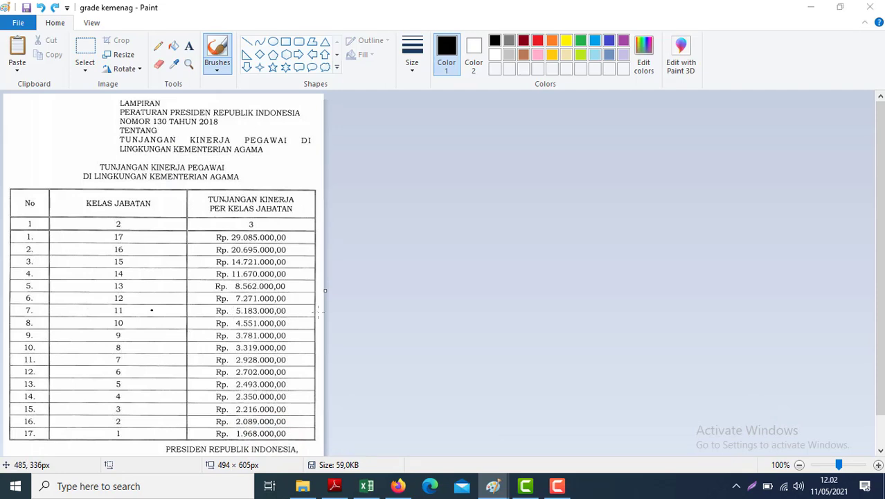
pyautogui.hotkey('alt', 'Tab')
pyautogui.click(539, 189)
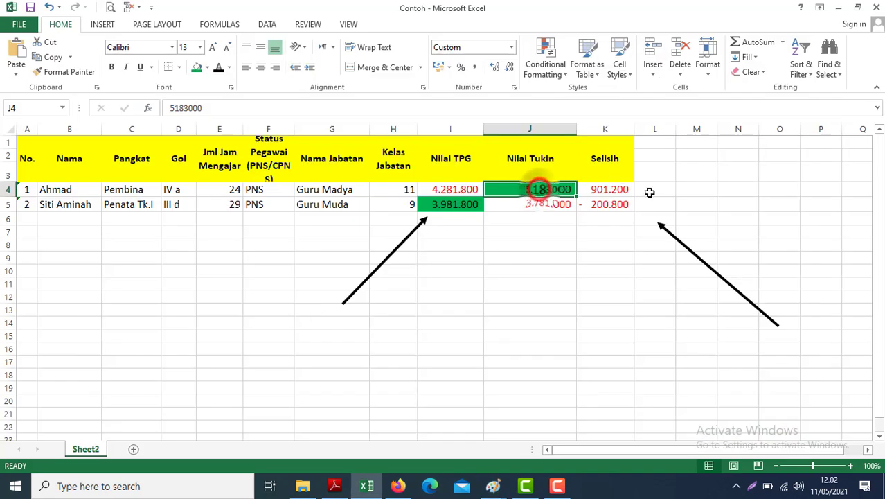
# Examine the Selisih formula in K4 alongside the Nilai Tukin cell in the same row
pyautogui.click(614, 189)
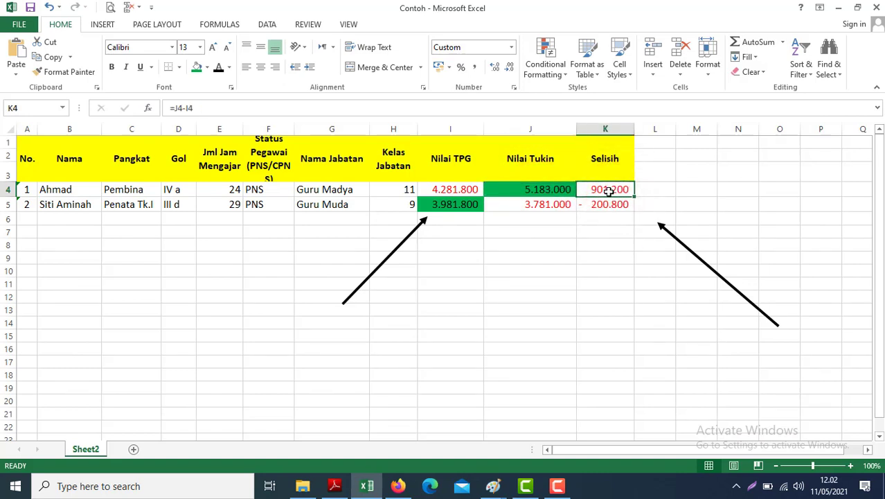
pyautogui.click(652, 189)
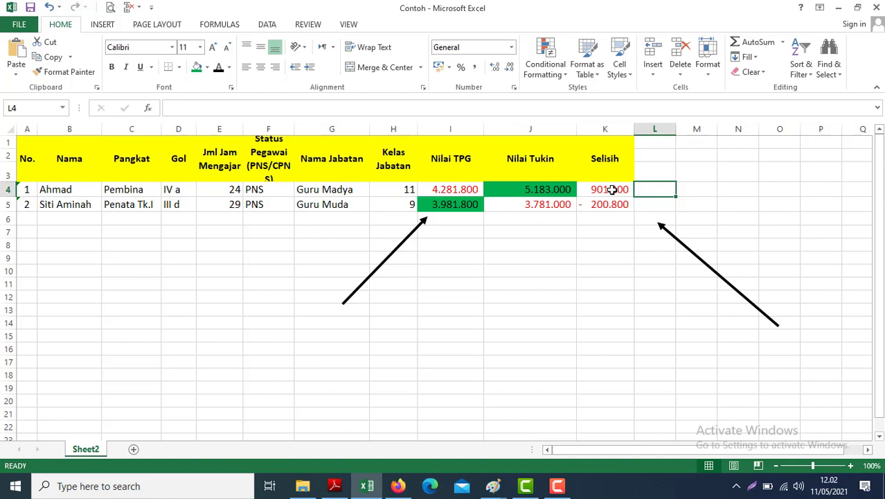
pyautogui.click(611, 189)
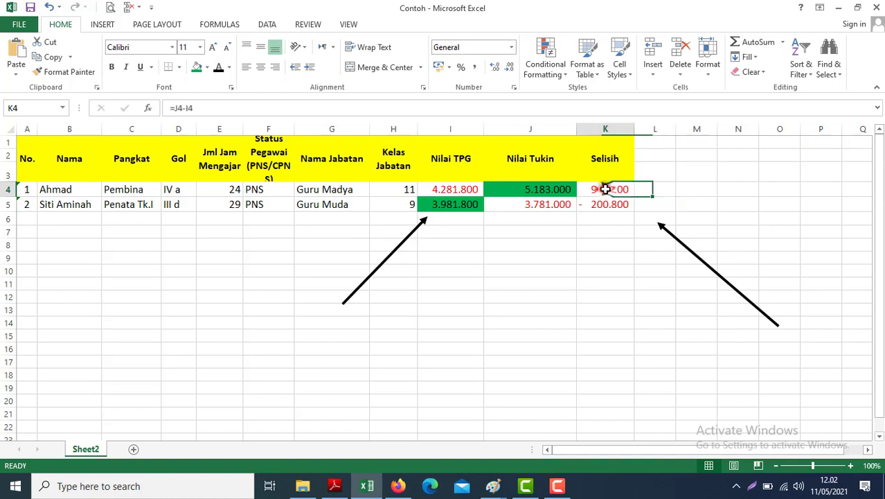
pyautogui.press('Right')
pyautogui.press('Left')
pyautogui.press('Left')
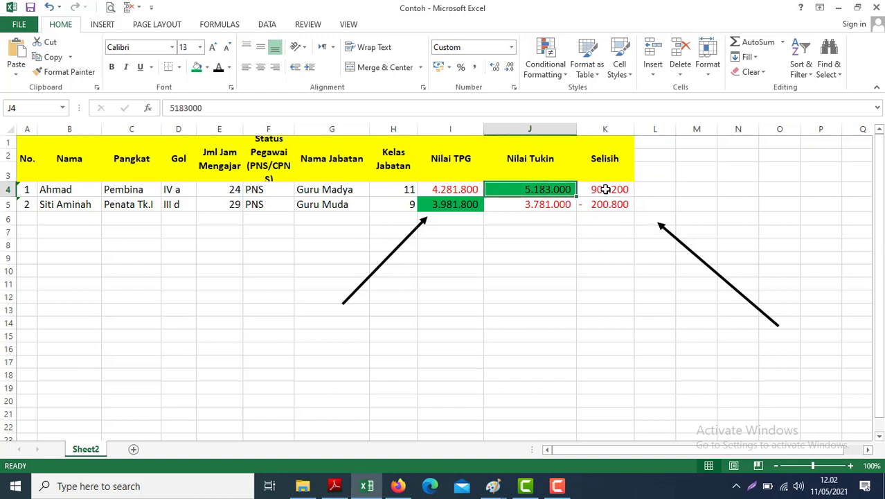
pyautogui.press('Right')
pyautogui.press('Right')
pyautogui.press('Right')
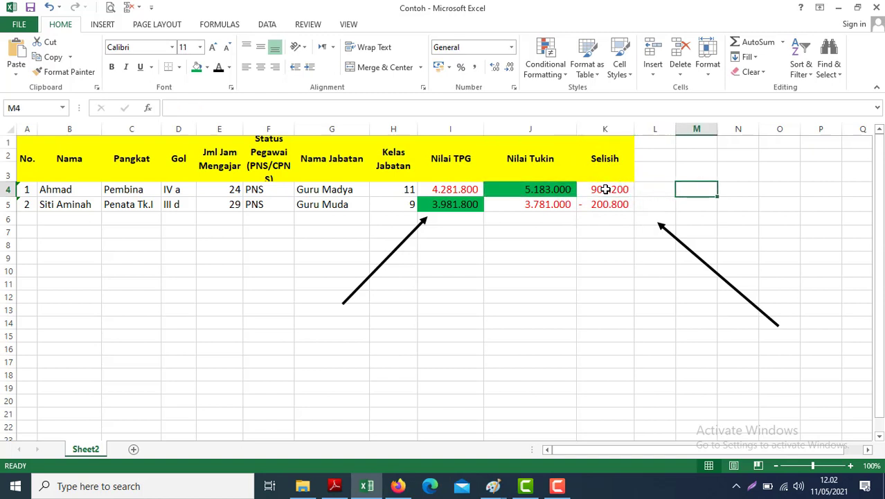
pyautogui.click(606, 189)
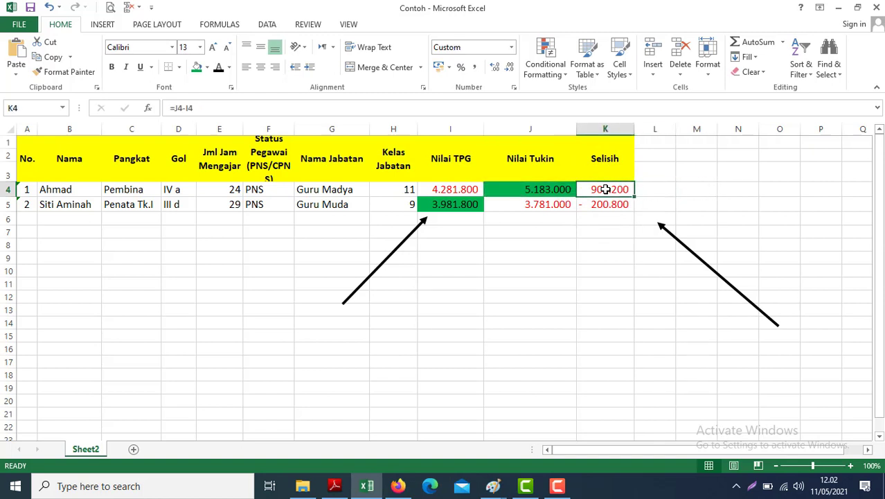
# Trace the first teacher's row from the Selisih column back through the payment values to the Status Pegawai column
pyautogui.press('Right')
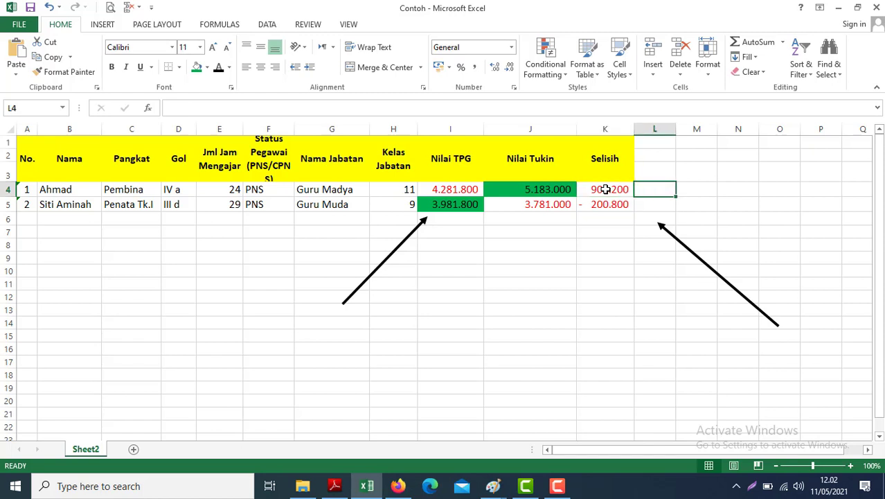
pyautogui.press('Left')
pyautogui.press('Right')
pyautogui.press('Right')
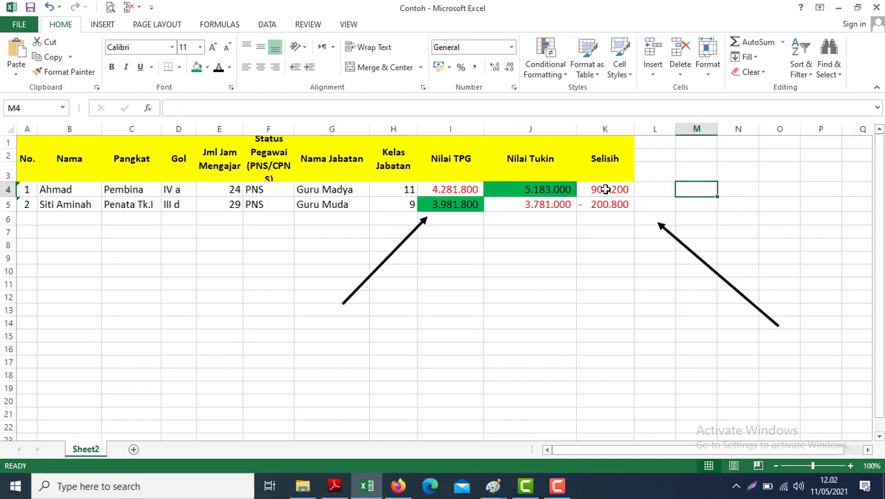
pyautogui.press('Left')
pyautogui.press('Left')
pyautogui.press('Left')
pyautogui.press('Left')
pyautogui.press('Left')
pyautogui.press('Left')
pyautogui.press('Left')
pyautogui.press('Right')
pyautogui.press('Right')
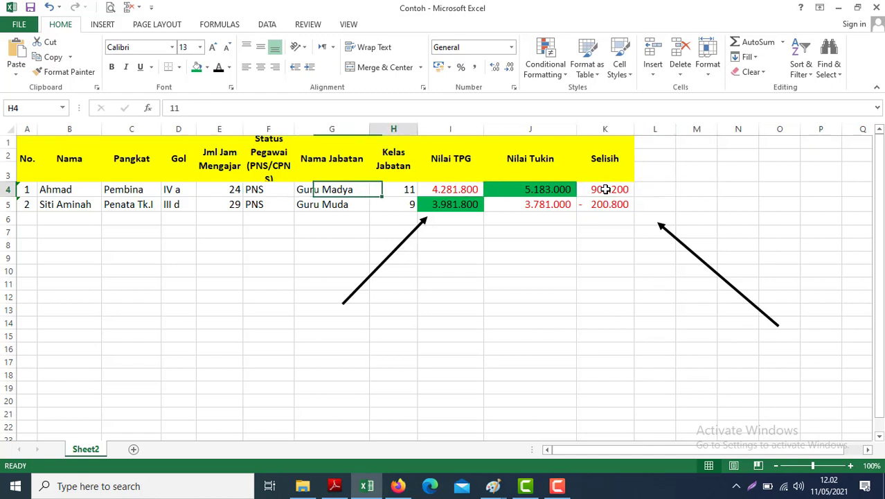
# Compare the Nilai TPG, Nilai Tukin and Selisih cells in row 4
pyautogui.press('Right')
pyautogui.press('Right')
pyautogui.press('Right')
pyautogui.press('Left')
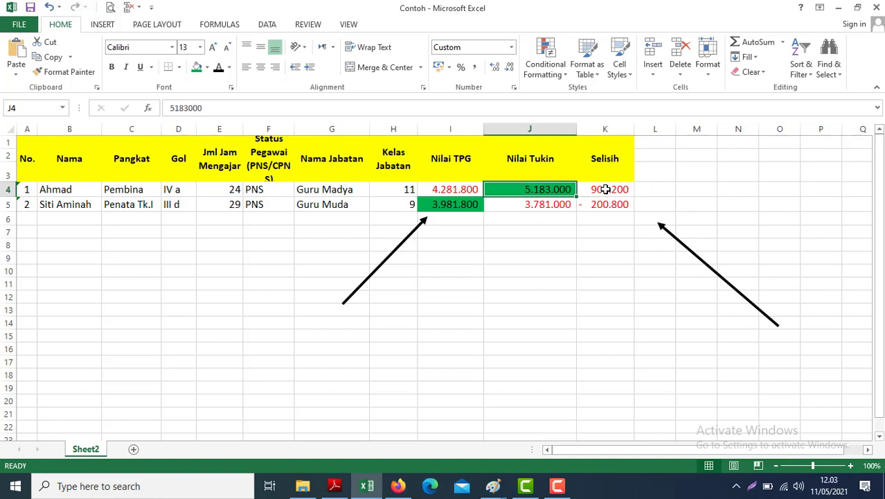
pyautogui.press('Left')
pyautogui.press('Right')
pyautogui.press('Right')
pyautogui.press('Left')
pyautogui.press('Left')
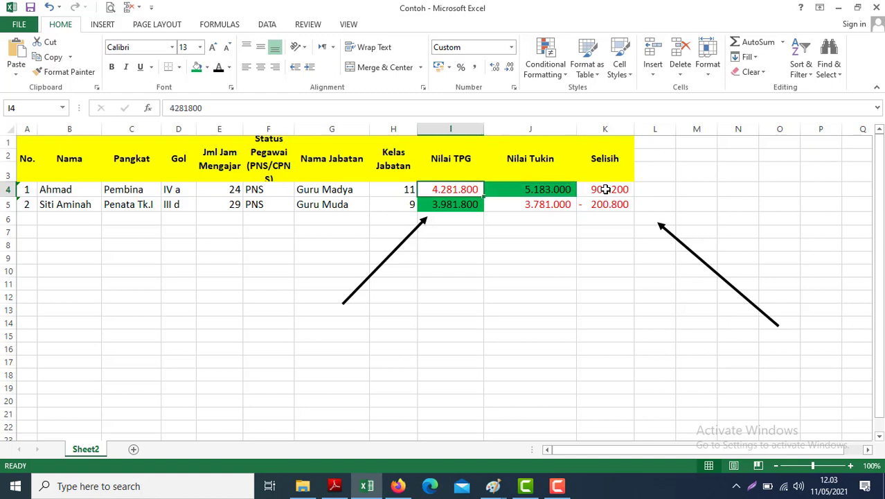
pyautogui.press('Right')
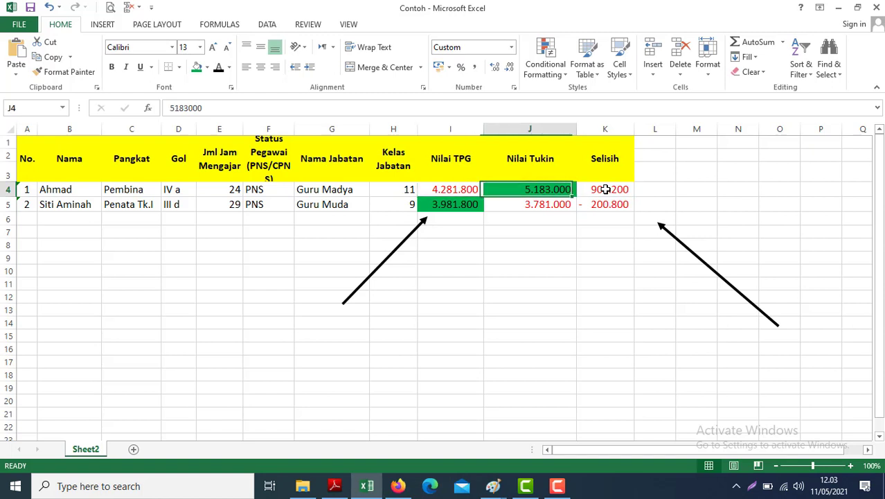
pyautogui.press('Right')
pyautogui.press('Left')
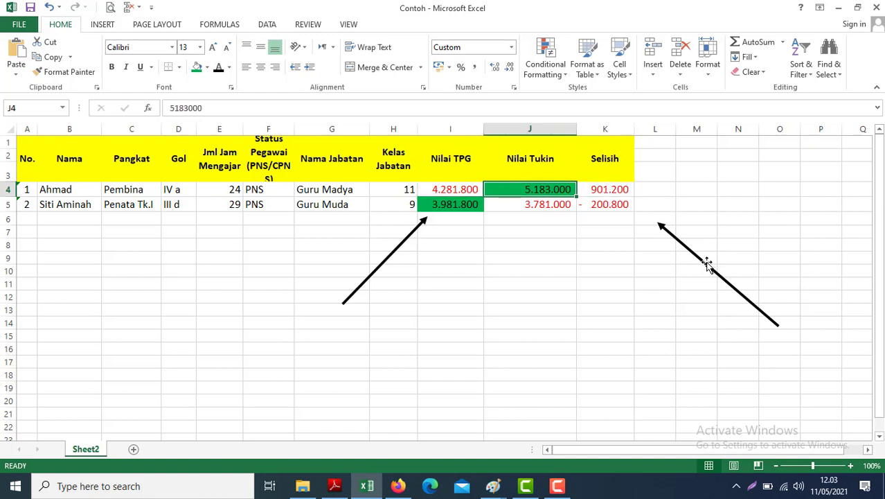
# Move the arrow near the Selisih column to point at Nilai Tukin in J4, and review the row 4 difference
pyautogui.moveTo(706, 261)
pyautogui.mouseDown()
pyautogui.moveTo(622, 246)
pyautogui.moveTo(614, 235)
pyautogui.mouseUp()
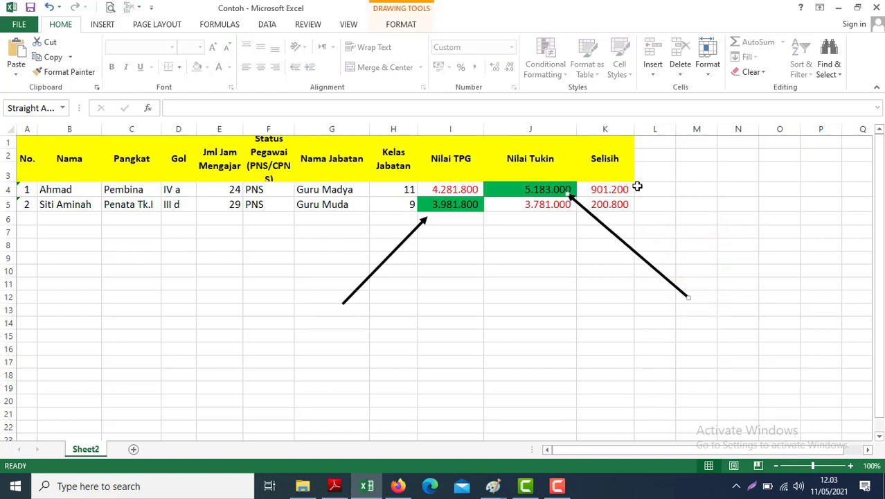
pyautogui.click(612, 188)
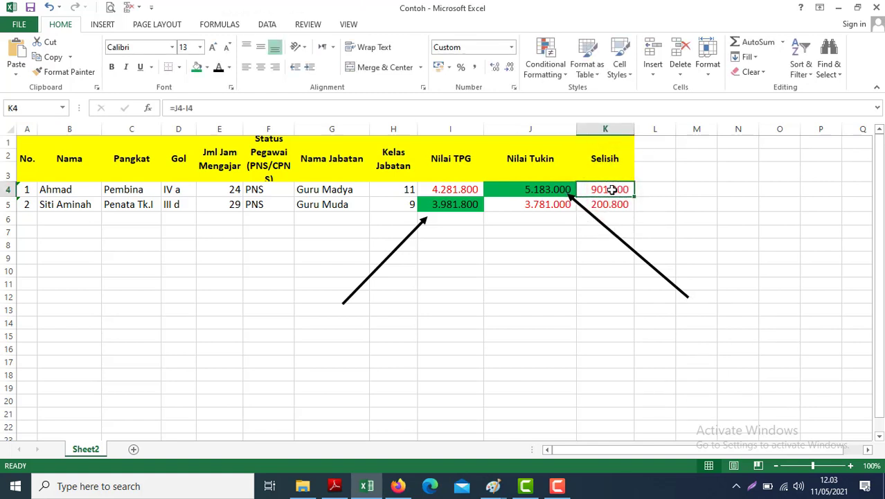
pyautogui.press('Left')
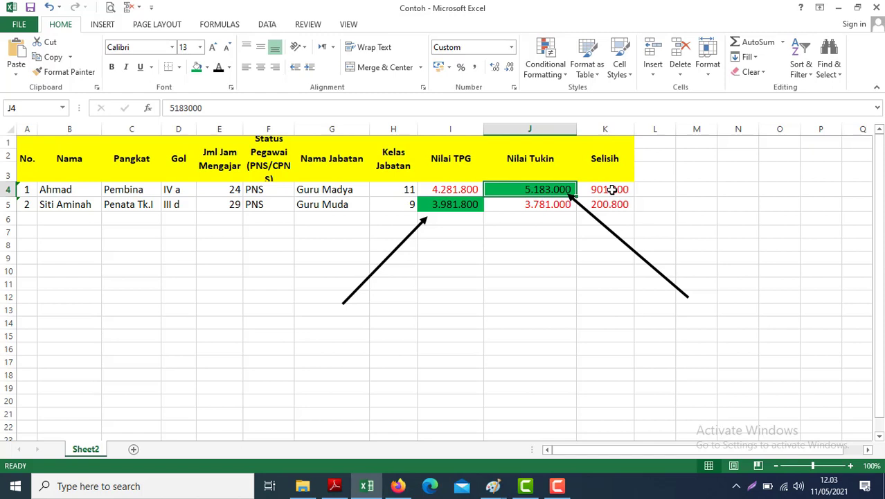
pyautogui.press('Right')
pyautogui.press('Right')
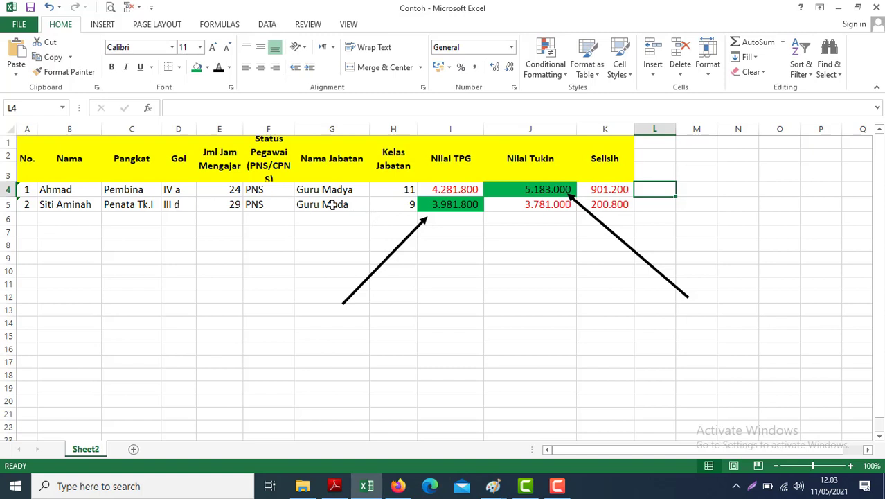
# Check the second teacher's Kelas Jabatan in H5 against Guru Muda III/d in the kelas jabatan guru madrasah image in Paint
pyautogui.click(389, 204)
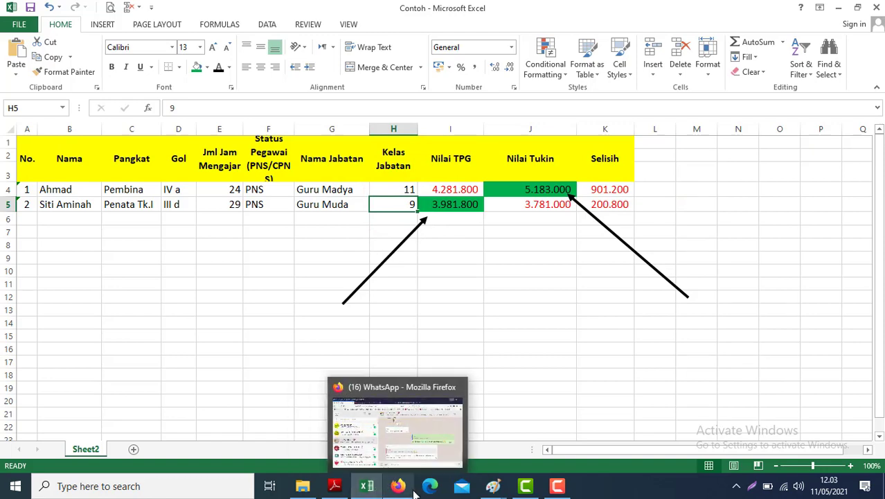
pyautogui.moveTo(490, 489)
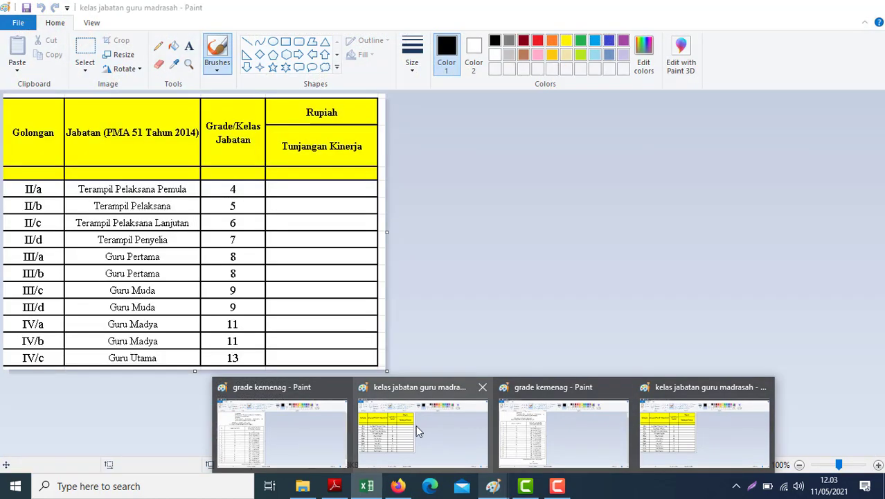
pyautogui.click(418, 428)
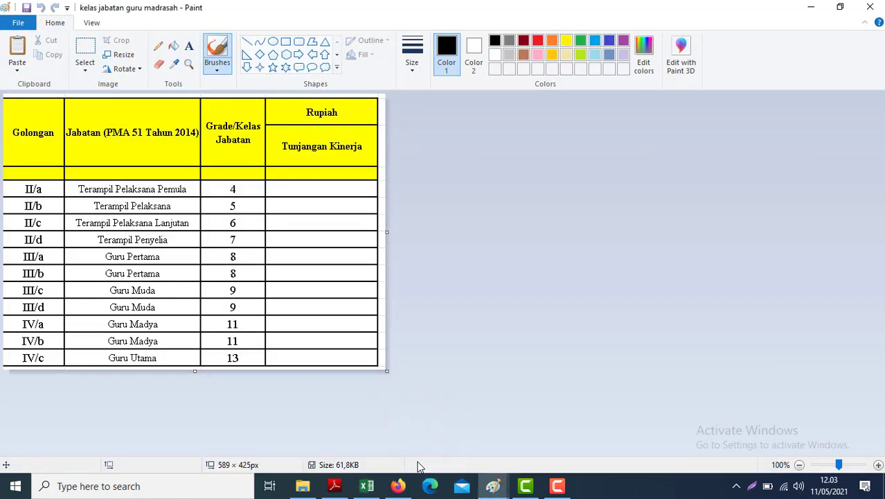
pyautogui.hotkey('alt', 'Tab')
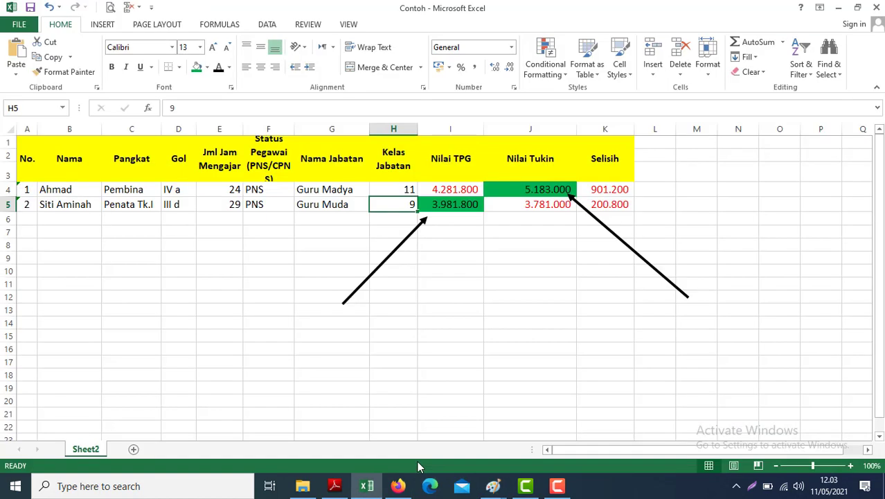
pyautogui.hotkey('alt', 'Tab')
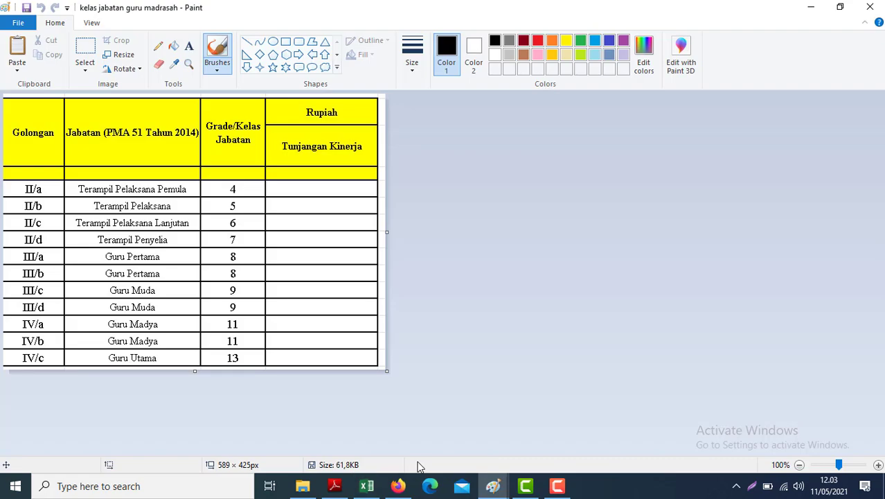
# Look up the class 9 performance allowance in the grade kemenag image and return to the Contoh workbook in Excel
pyautogui.click(493, 485)
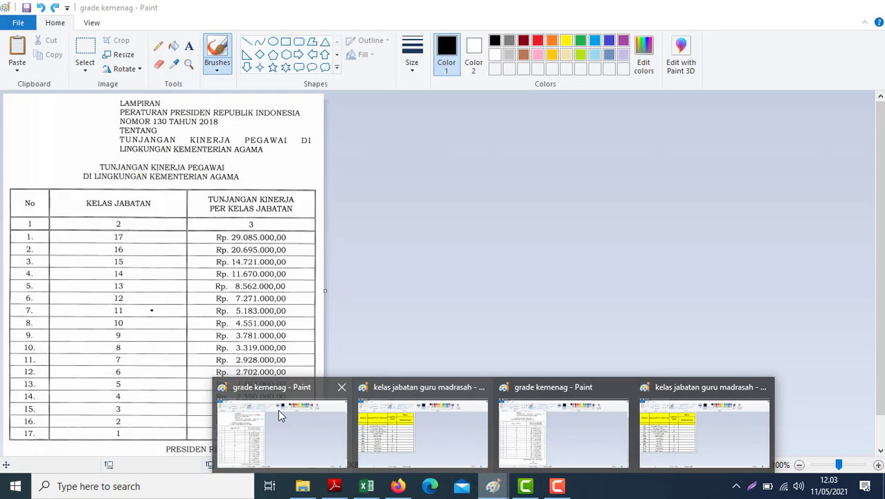
pyautogui.click(278, 409)
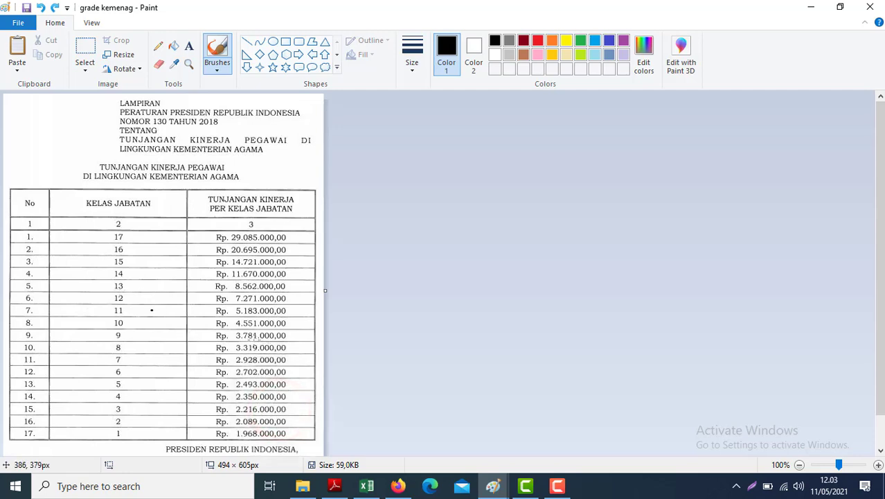
pyautogui.hotkey('alt', 'Tab')
pyautogui.hotkey('alt', 'Tab')
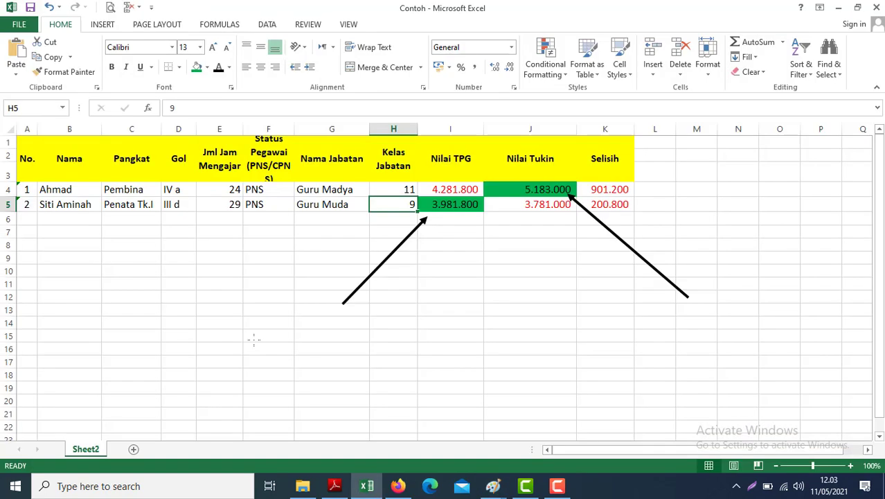
# Compare Nilai Tukin and Nilai TPG in row 5, and move the arrow covering K5 down so it points at J5
pyautogui.click(518, 206)
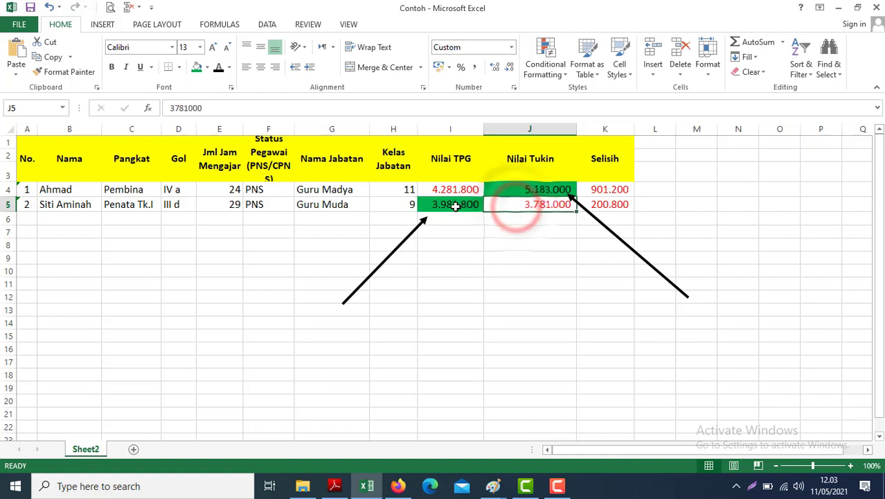
pyautogui.click(454, 206)
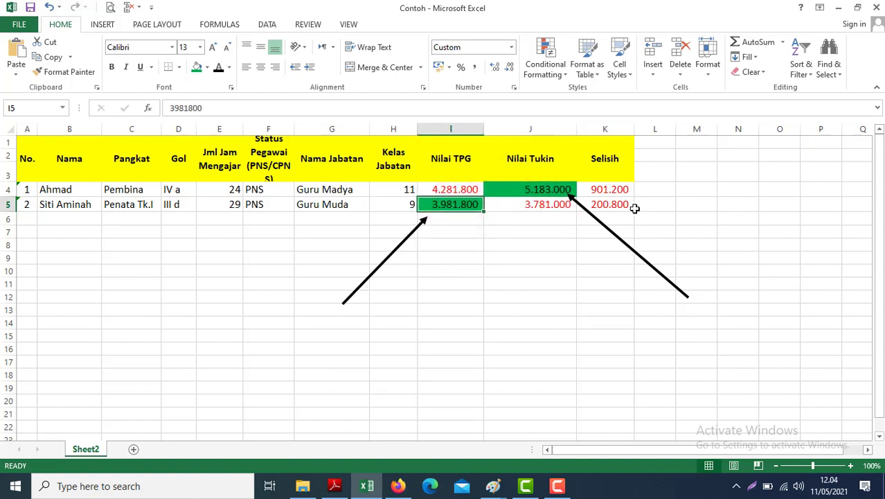
pyautogui.click(610, 203)
pyautogui.moveTo(595, 221); pyautogui.dragTo(600, 240)
pyautogui.click(586, 205)
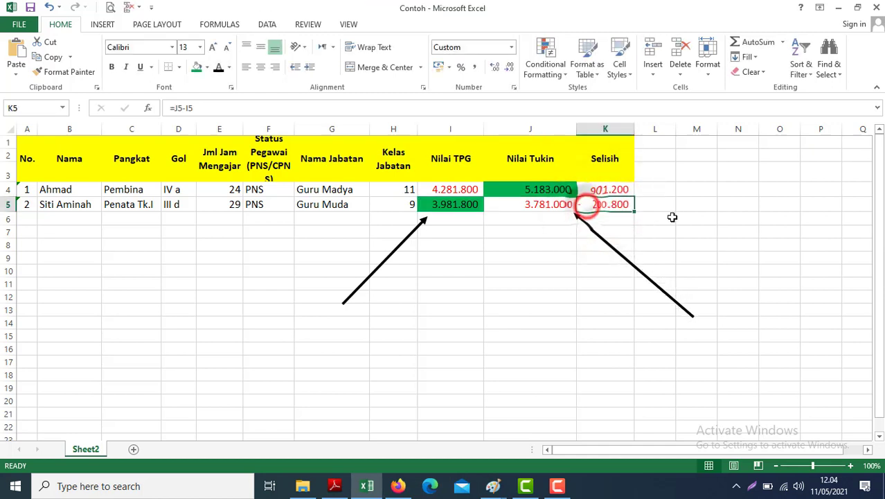
# Review the second teacher's Nilai TPG in I5 against the Nilai Tukin in J5
pyautogui.click(510, 260)
pyautogui.click(436, 207)
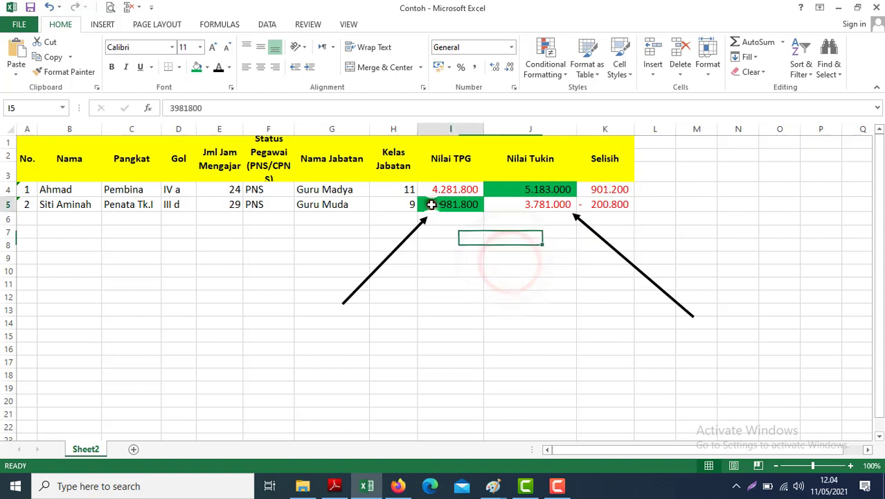
pyautogui.click(520, 206)
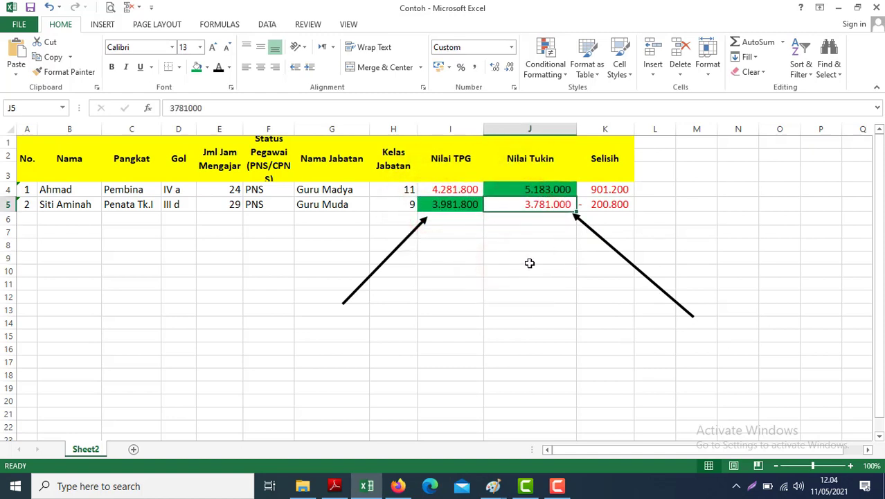
pyautogui.click(448, 217)
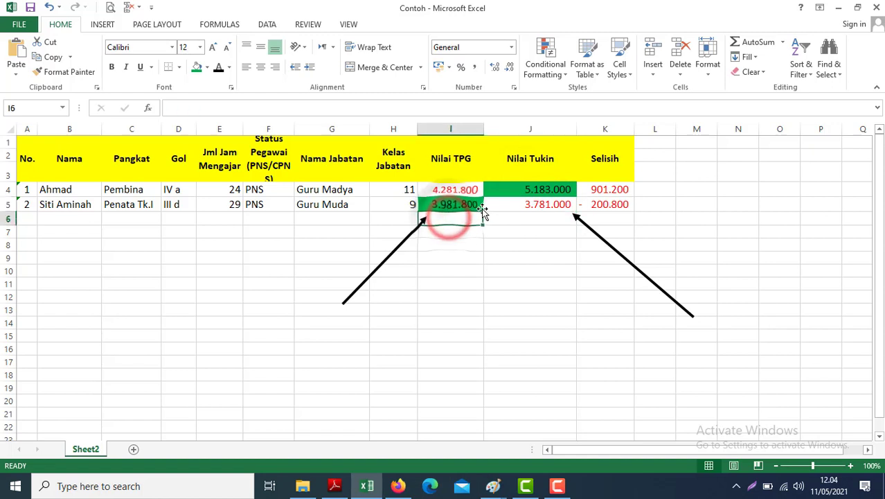
pyautogui.click(466, 198)
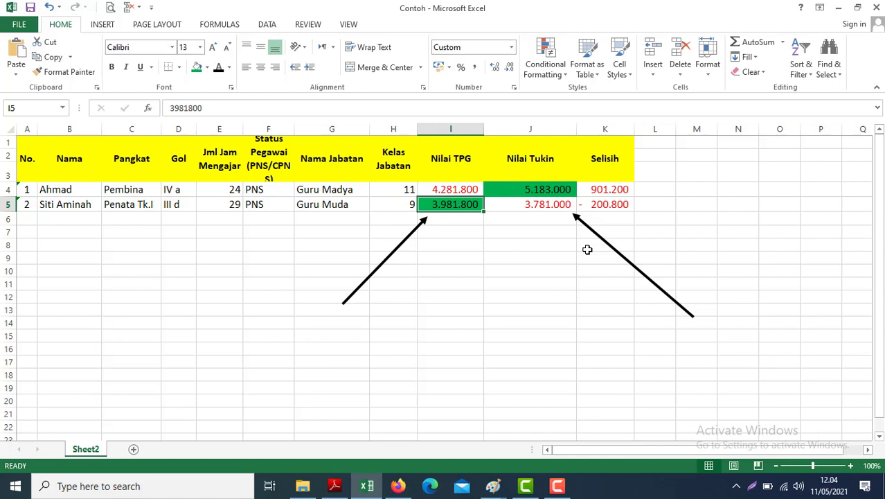
pyautogui.click(478, 245)
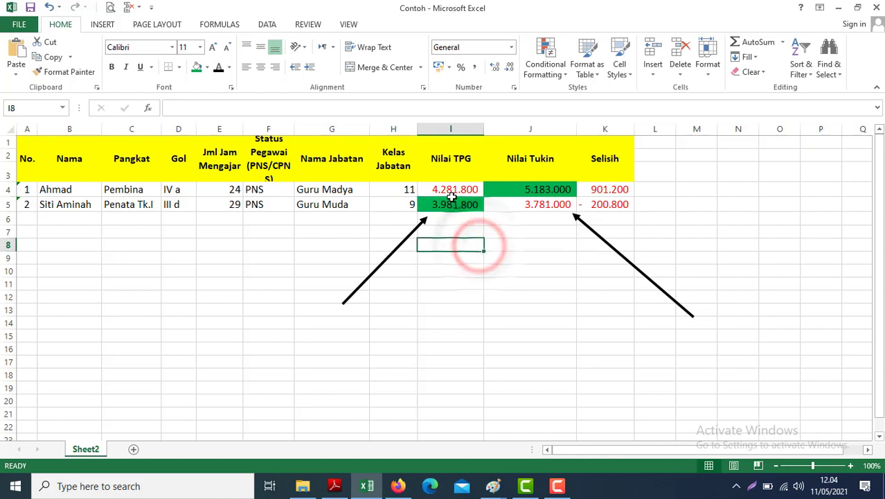
pyautogui.click(451, 202)
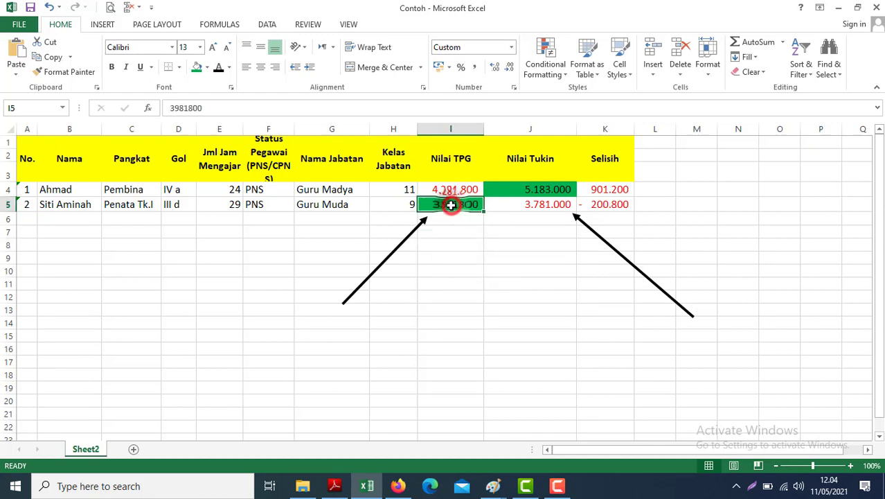
pyautogui.click(521, 206)
pyautogui.click(760, 209)
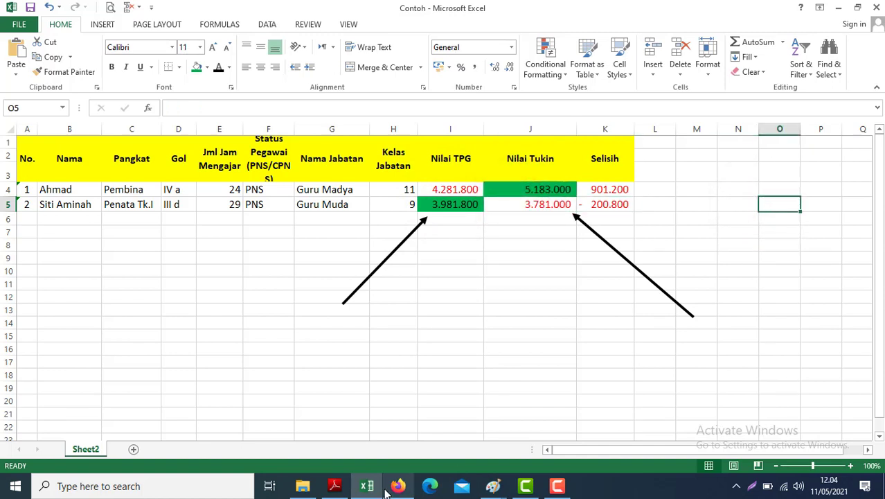
# Consult the Tukin payment circular in Adobe Reader, return to the Contoh workbook in Excel, and check Nilai Tukin in J4
pyautogui.click(335, 487)
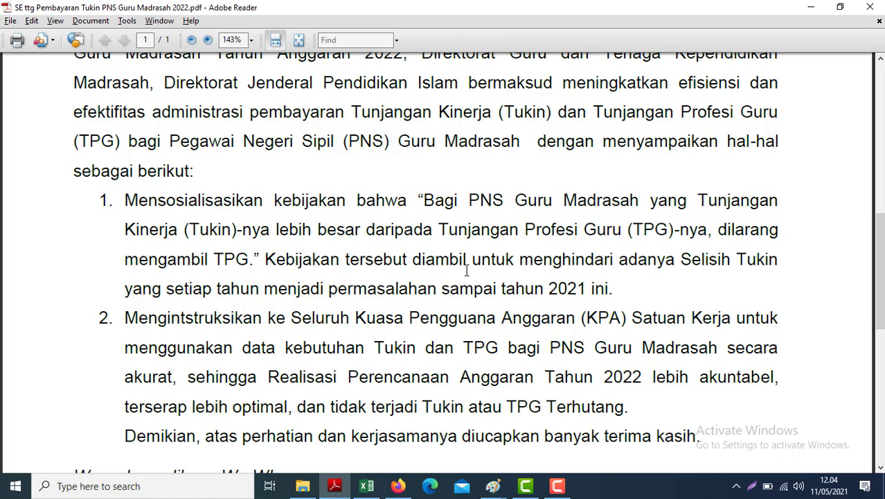
pyautogui.hotkey('alt', 'Tab')
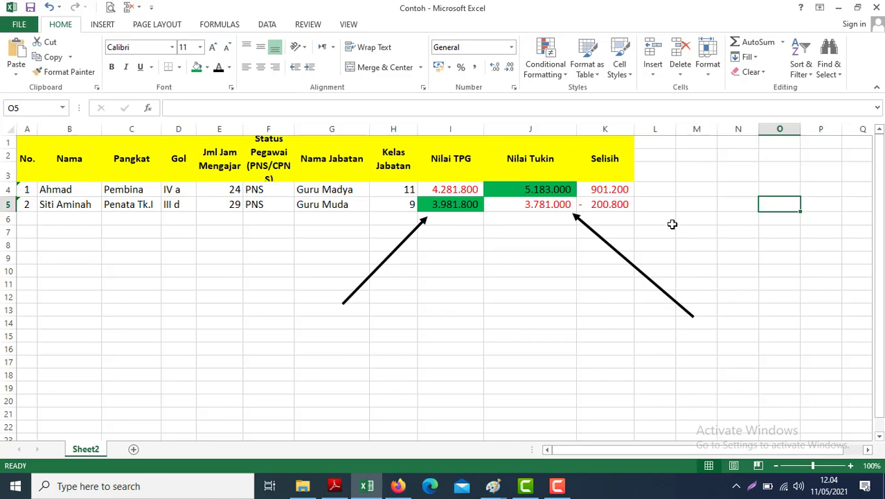
pyautogui.click(518, 191)
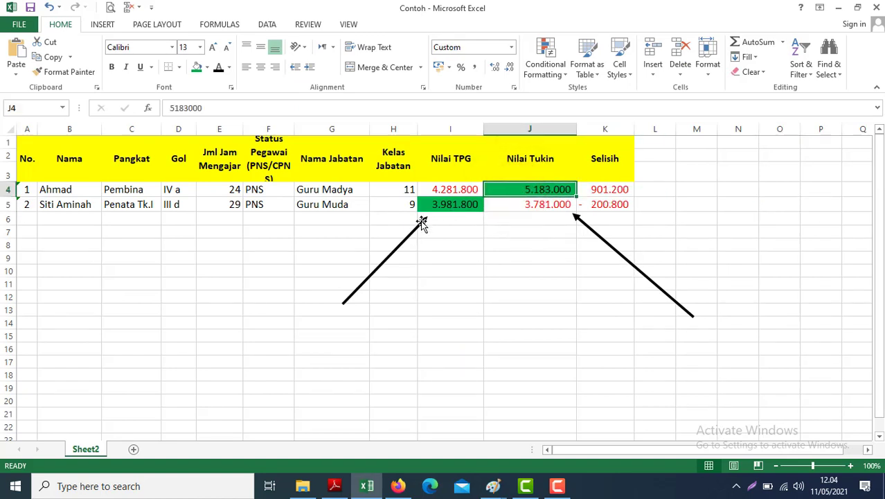
# Move the arrow below Nilai TPG closer to cell I5, and compare J5 with I5
pyautogui.moveTo(421, 221); pyautogui.dragTo(430, 213)
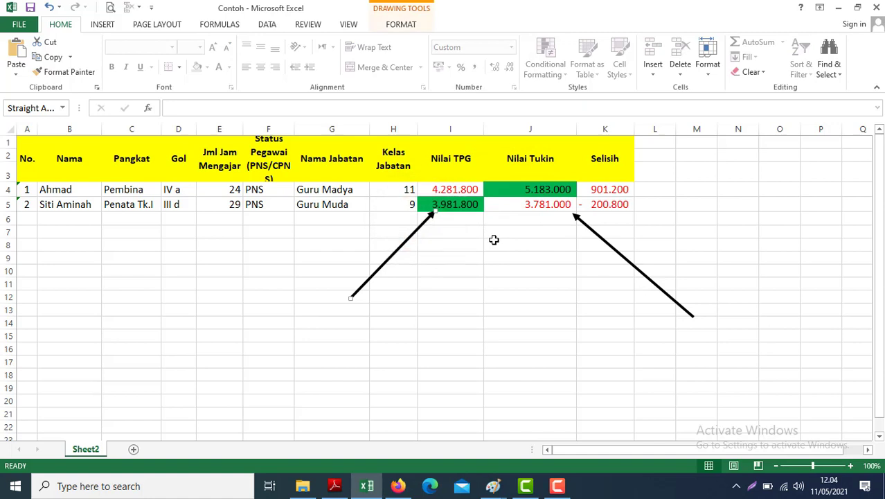
pyautogui.click(530, 209)
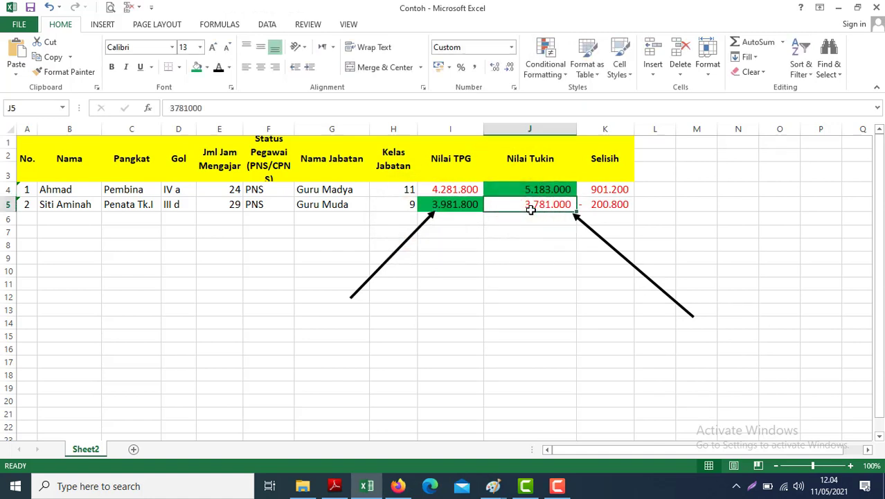
pyautogui.press('Left')
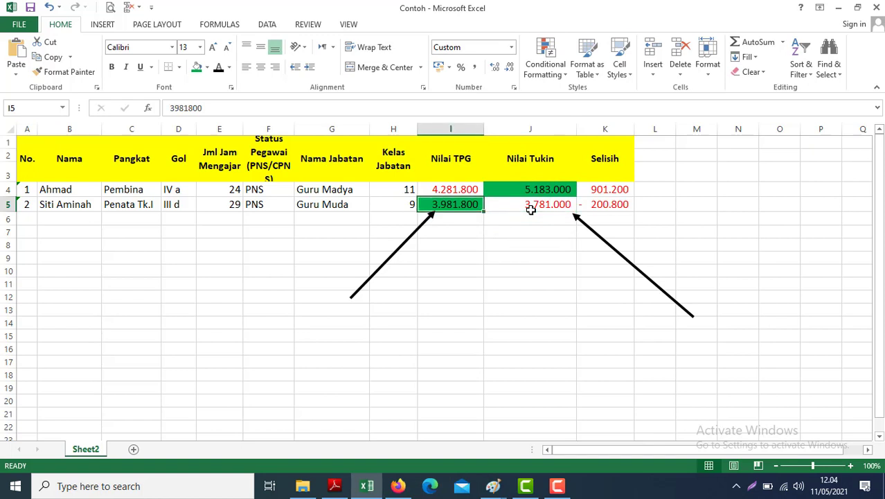
pyautogui.press('Right')
pyautogui.press('Right')
pyautogui.press('Right')
pyautogui.press('Right')
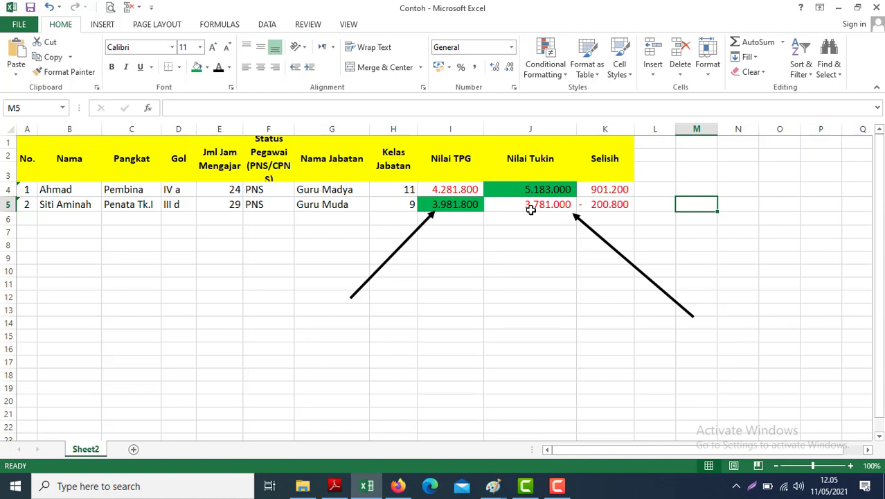
pyautogui.press('Up')
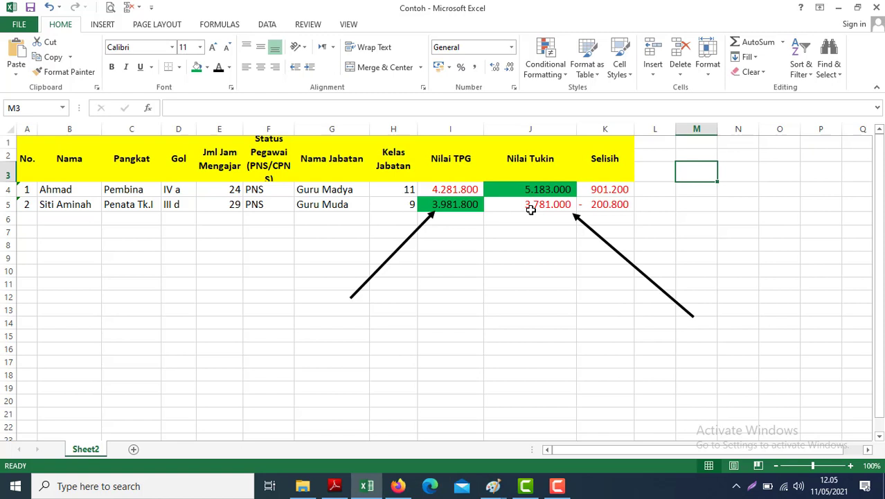
pyautogui.click(242, 292)
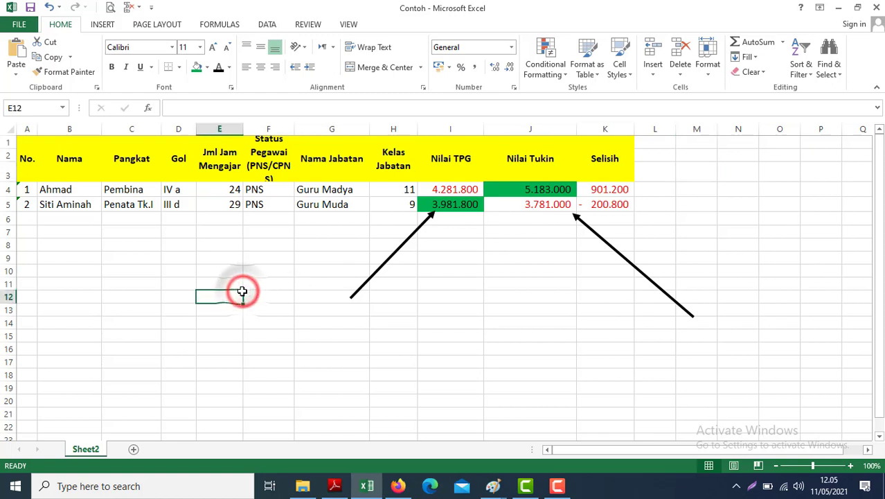
pyautogui.press('Up')
pyautogui.press('Up')
pyautogui.press('Up')
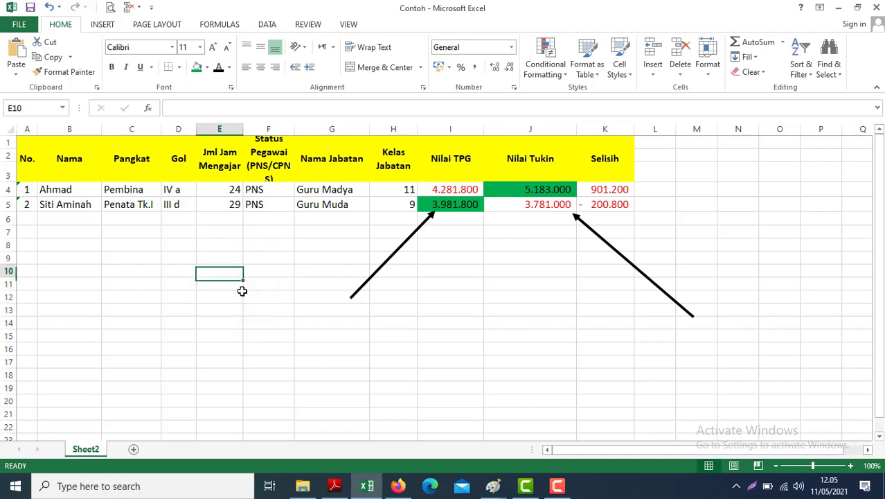
pyautogui.press('Right')
pyautogui.press('Right')
pyautogui.press('Right')
pyautogui.press('Right')
pyautogui.press('Right')
pyautogui.press('Right')
pyautogui.press('Right')
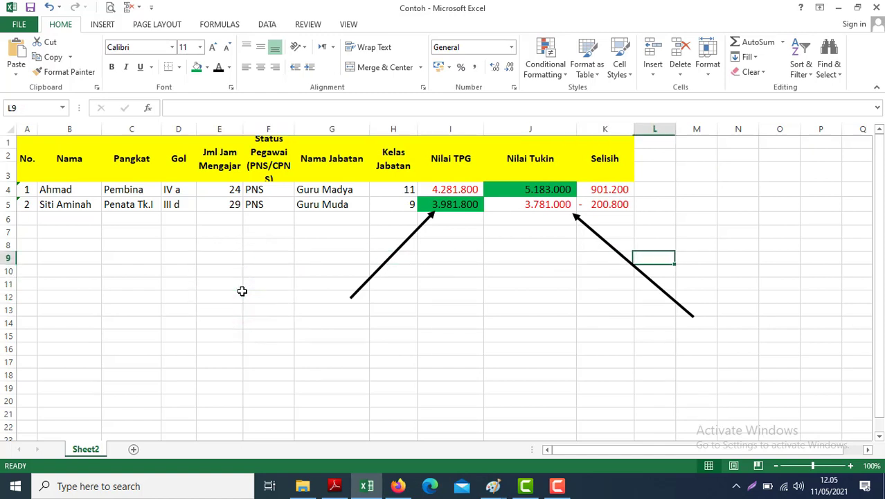
pyautogui.press('Up')
pyautogui.press('Up')
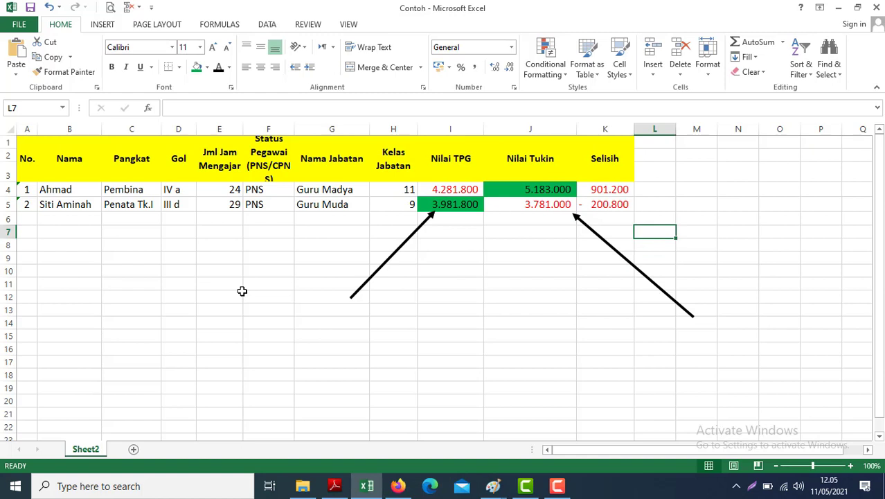
pyautogui.press('Left')
pyautogui.press('Left')
pyautogui.press('Left')
pyautogui.press('Left')
pyautogui.press('Left')
pyautogui.press('Left')
pyautogui.press('Left')
pyautogui.press('Left')
pyautogui.press('Left')
pyautogui.press('Left')
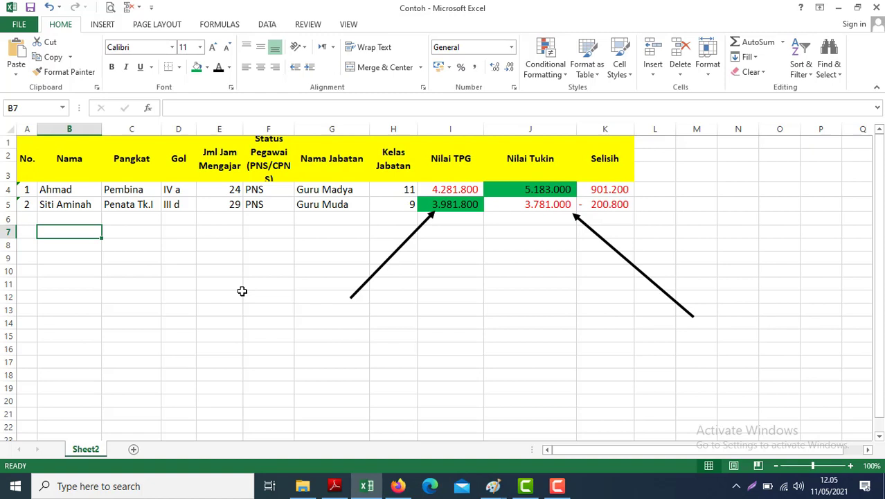
pyautogui.click(558, 485)
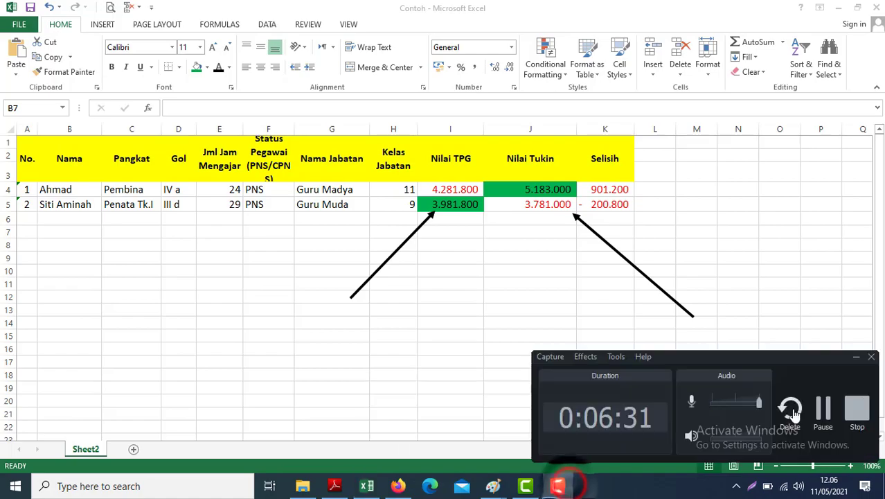